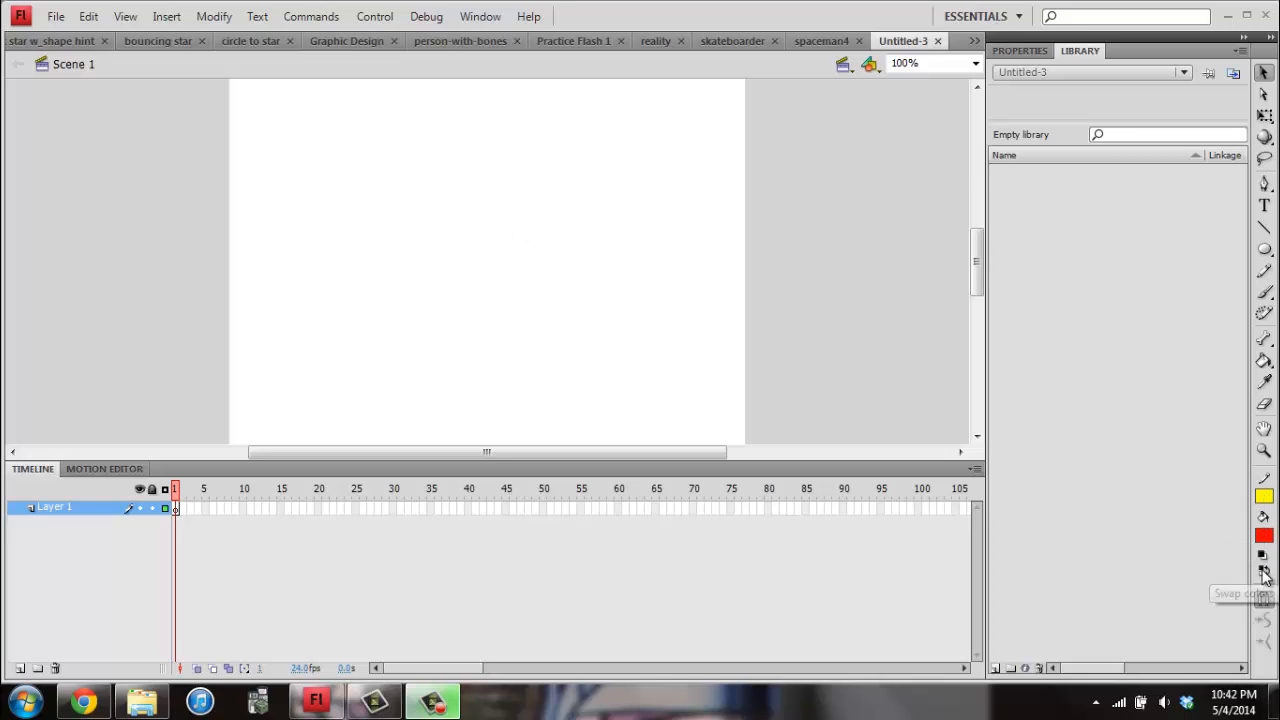
- Draw a red circle with a yellow outline in the upper part of the stage and select its fill and outline
left_click(1264, 250)
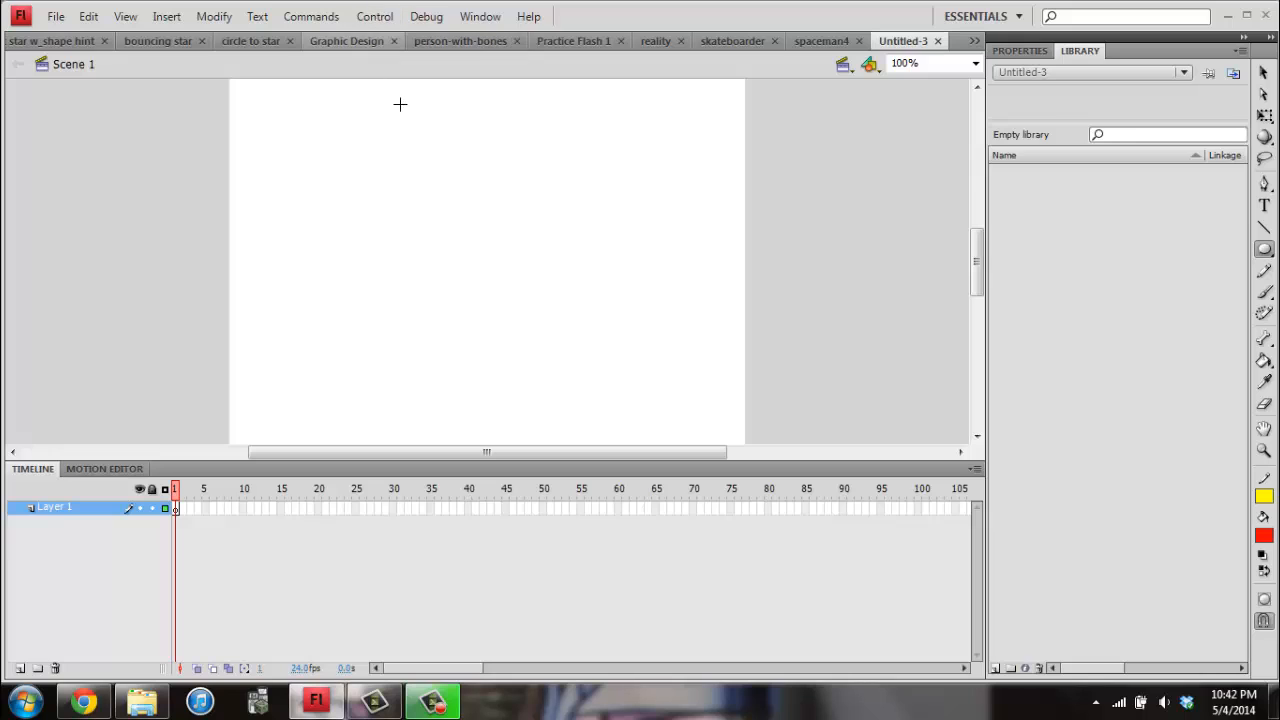
left_click_drag(390, 110, 451, 172)
left_click(1263, 73)
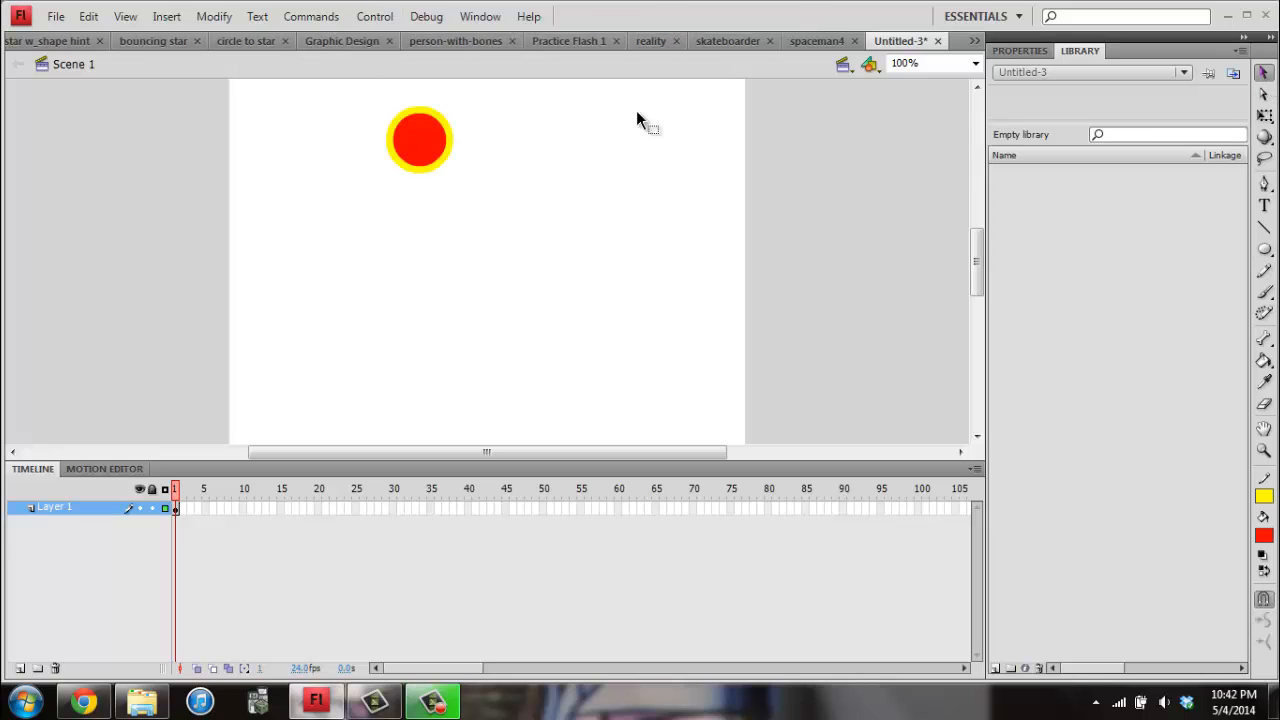
left_click_drag(368, 91, 464, 178)
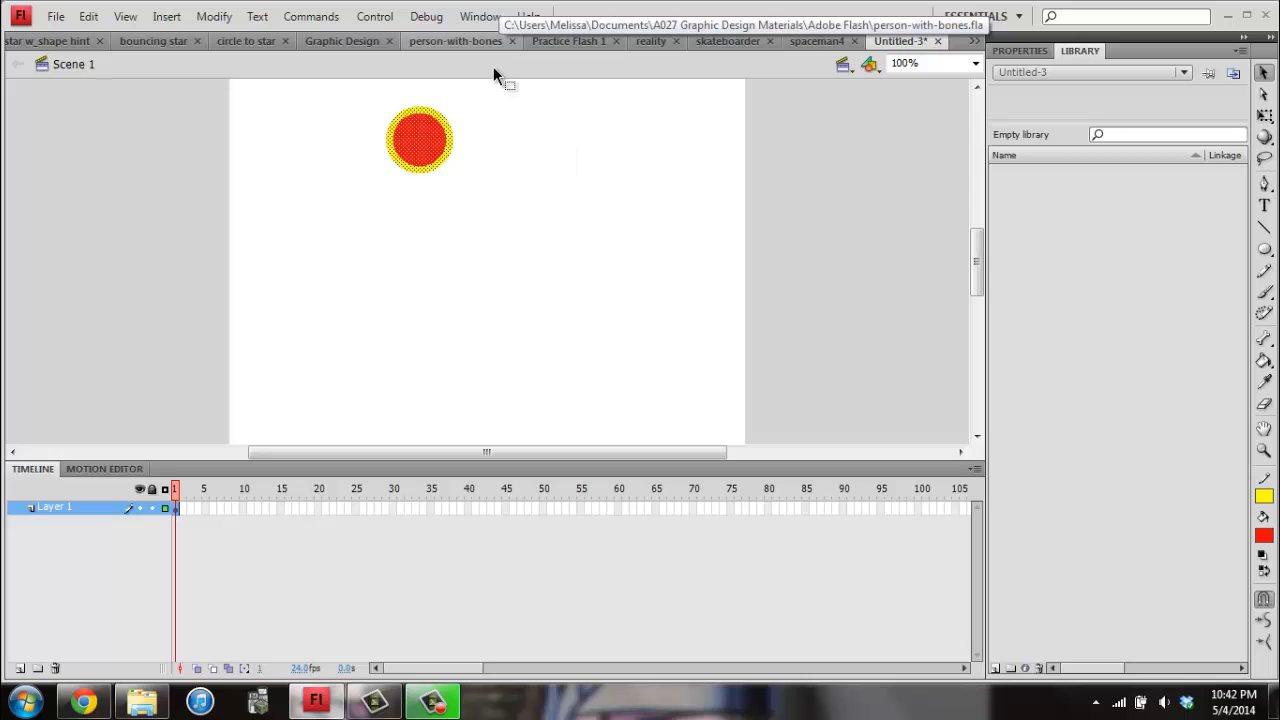
- Open the motion presets, place them clear of the stage and expand the Default Presets folder
left_click(485, 20)
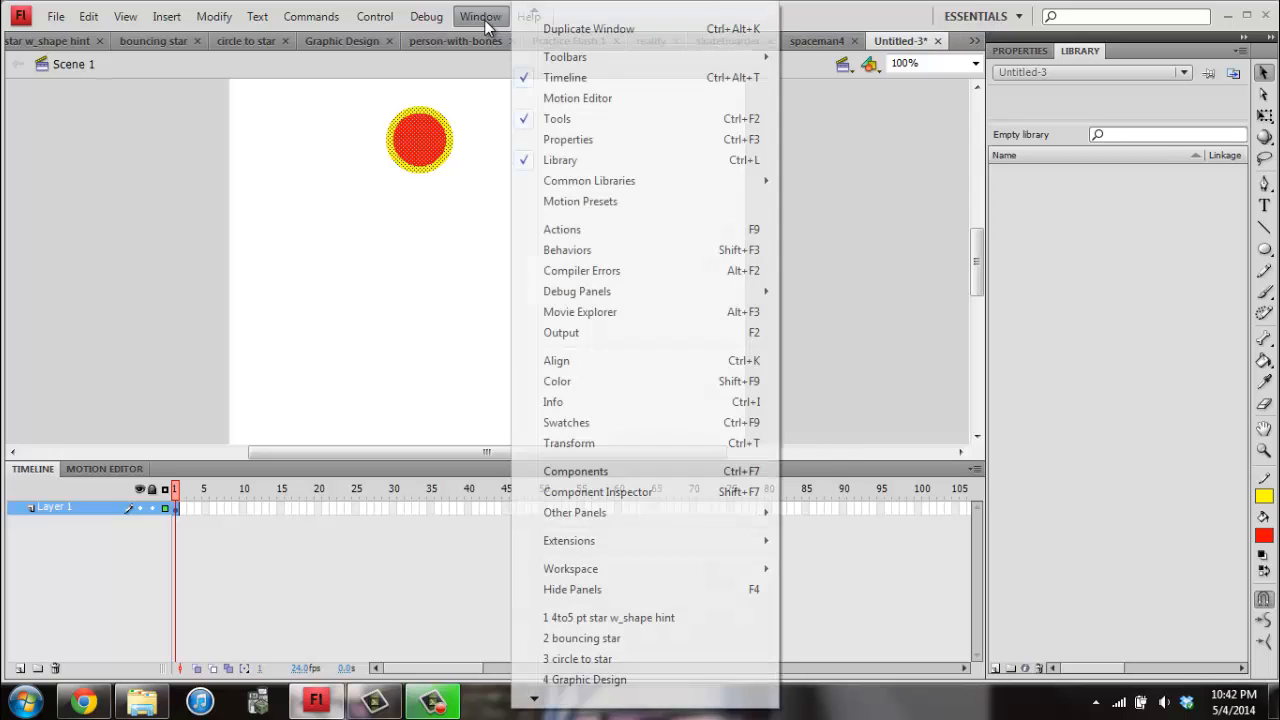
left_click(565, 206)
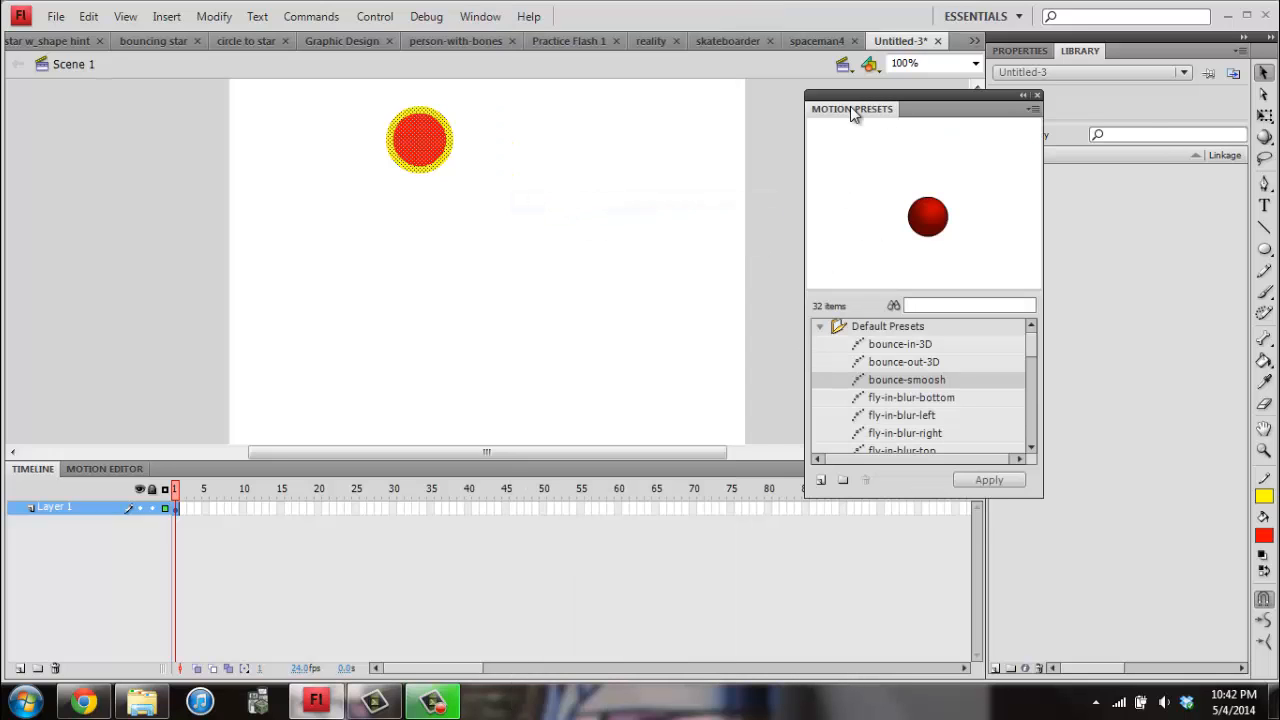
left_click_drag(850, 106, 962, 118)
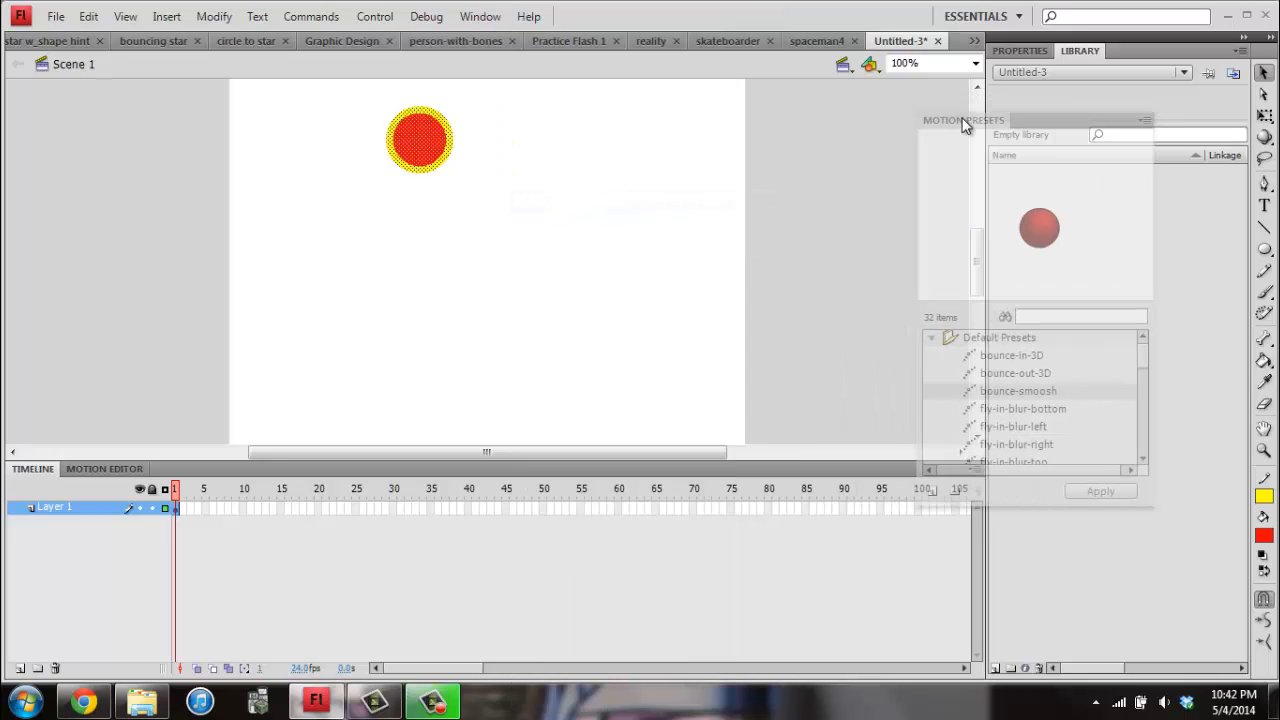
left_click(930, 338)
left_click(952, 358)
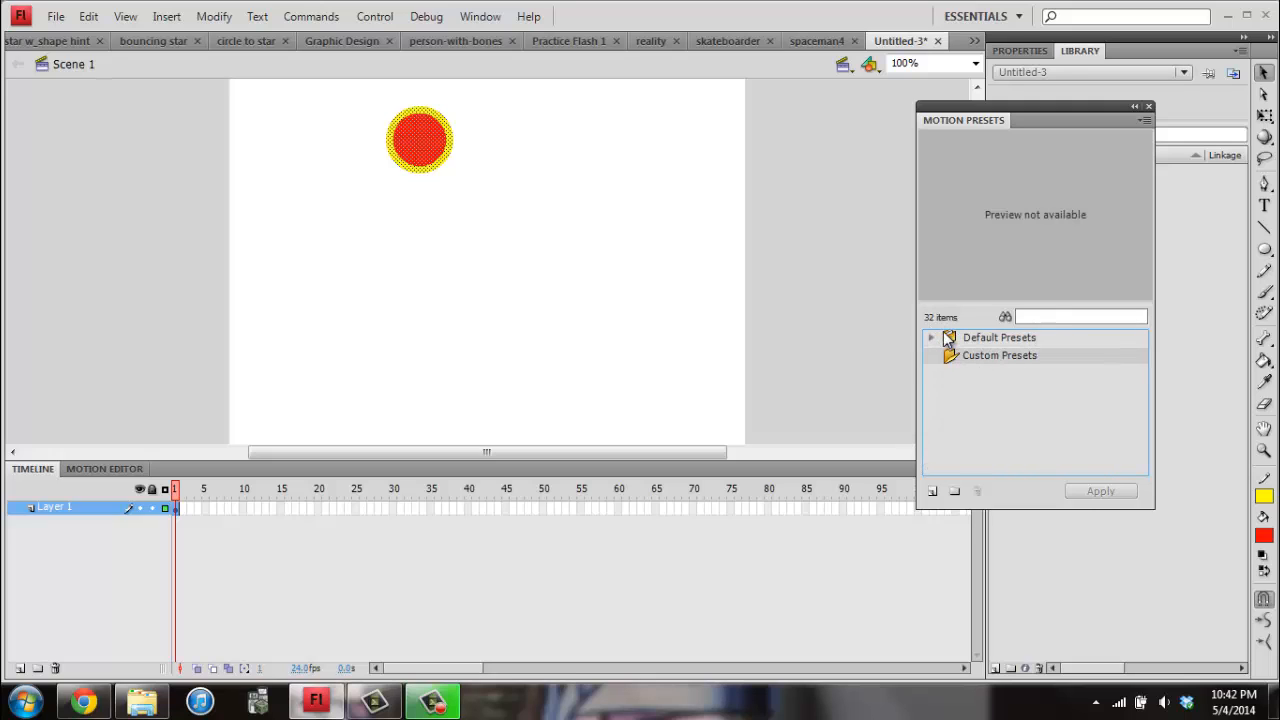
left_click(950, 338)
left_click(931, 337)
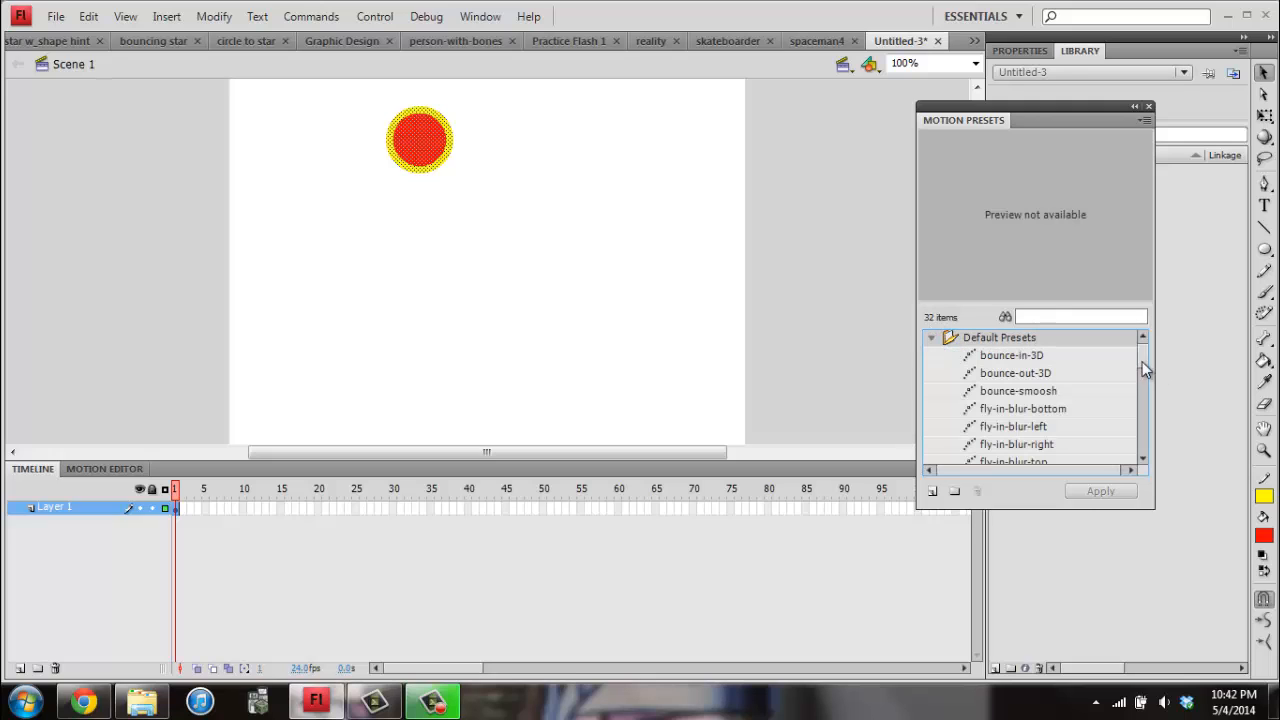
- Apply the bounce-smoosh motion preset to the circle, converting it to a symbol, and play the animation
left_click(1026, 358)
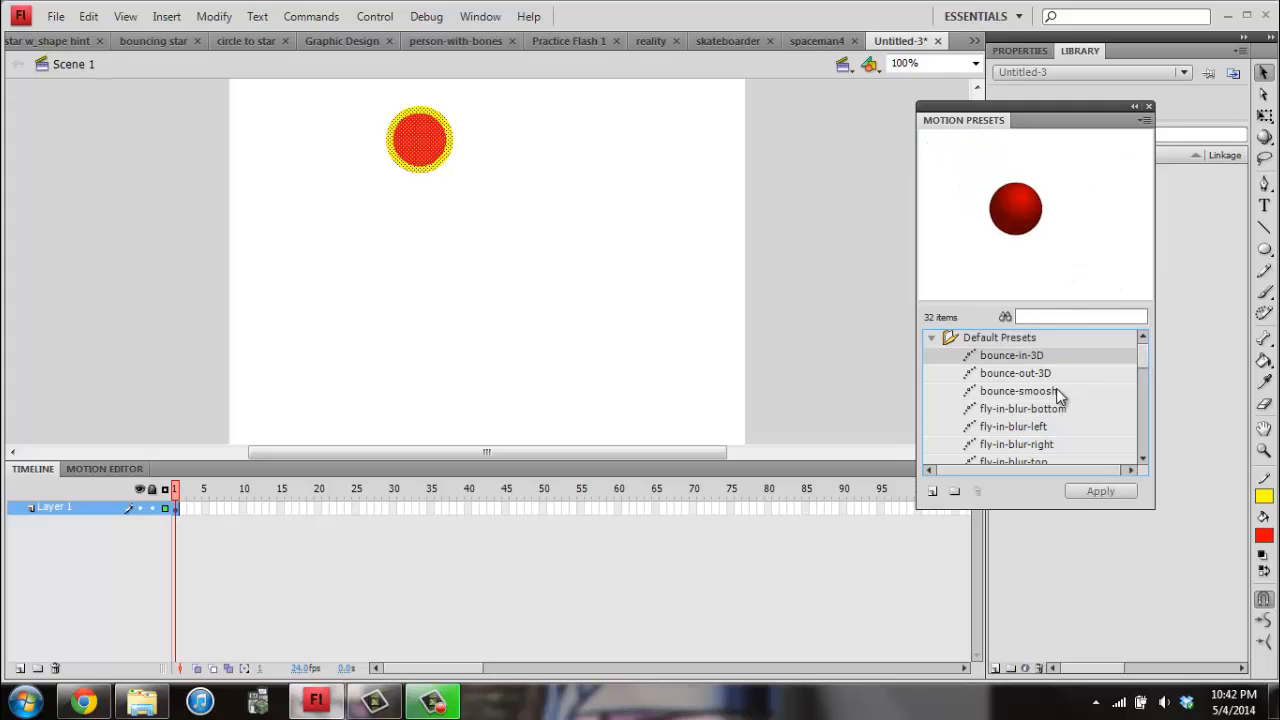
left_click(1036, 398)
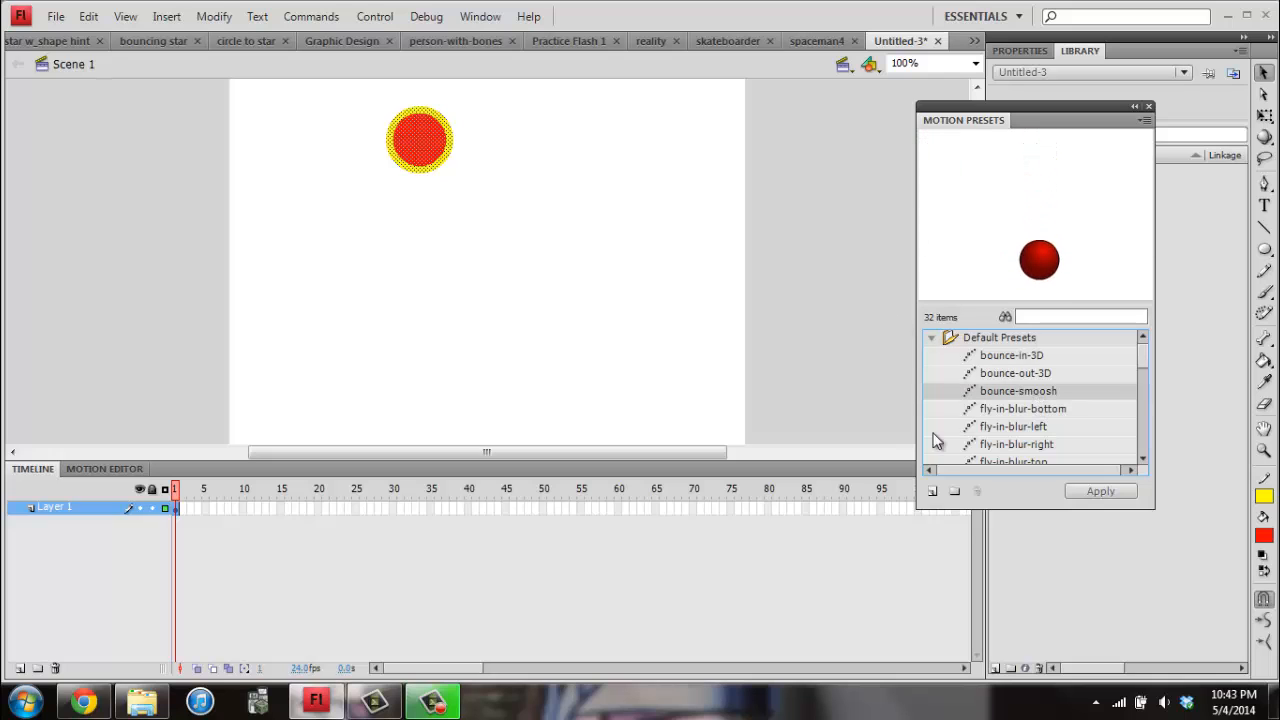
left_click(1099, 492)
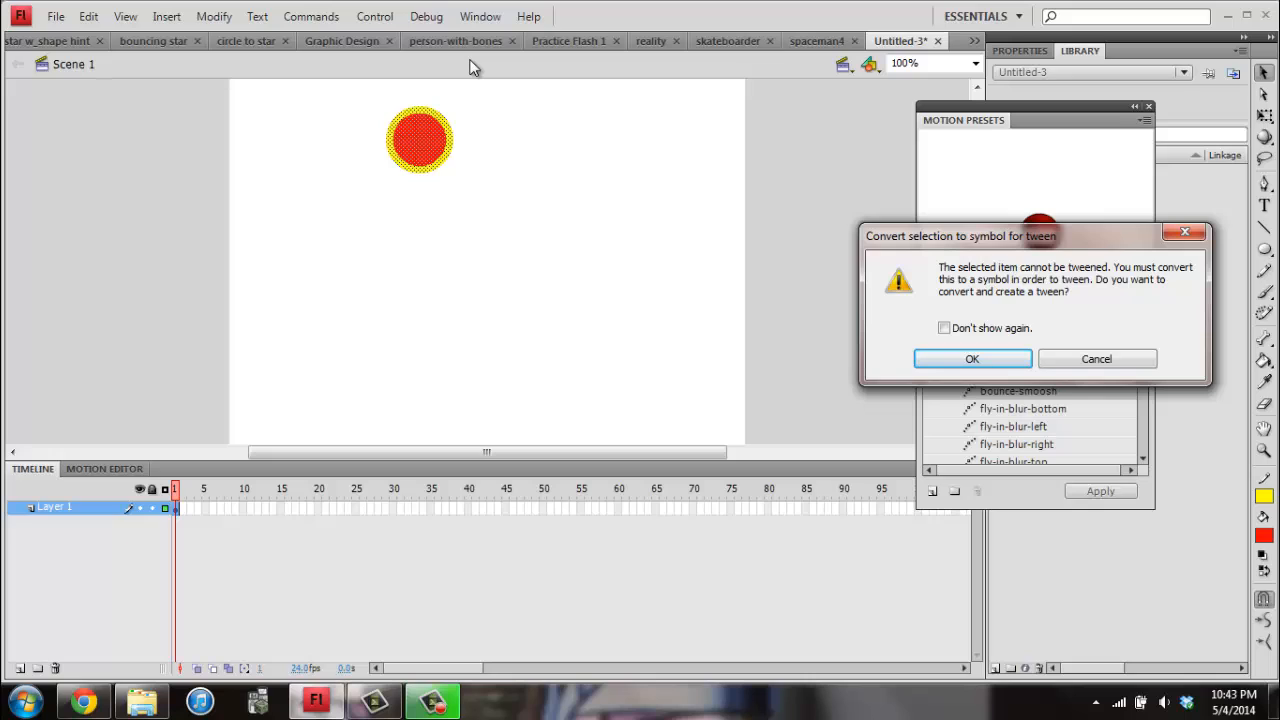
left_click(997, 366)
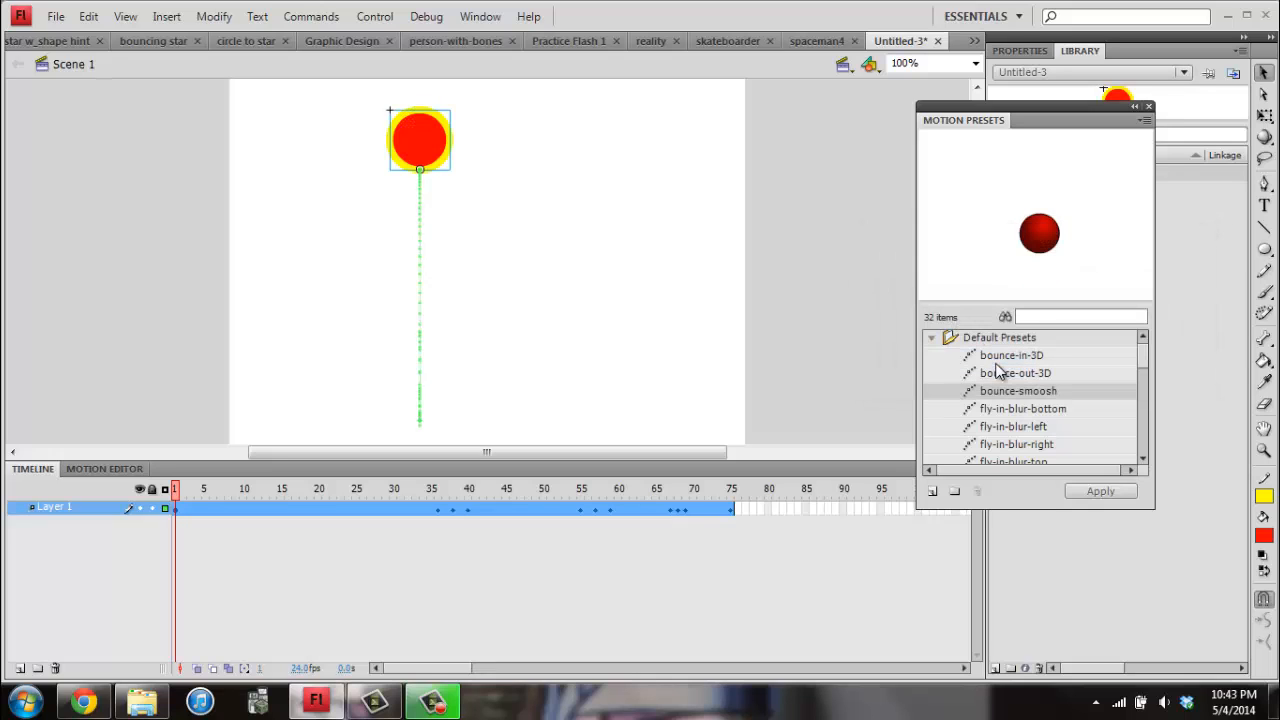
key("Return")
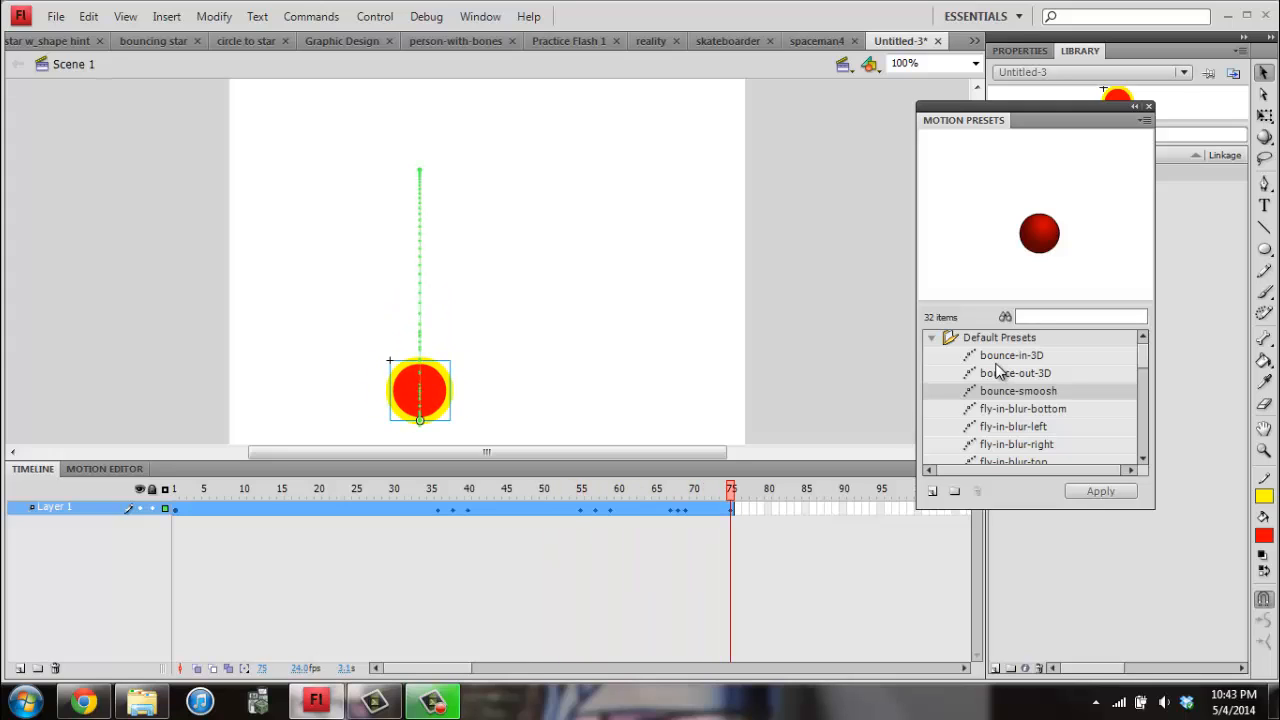
left_click(1038, 409)
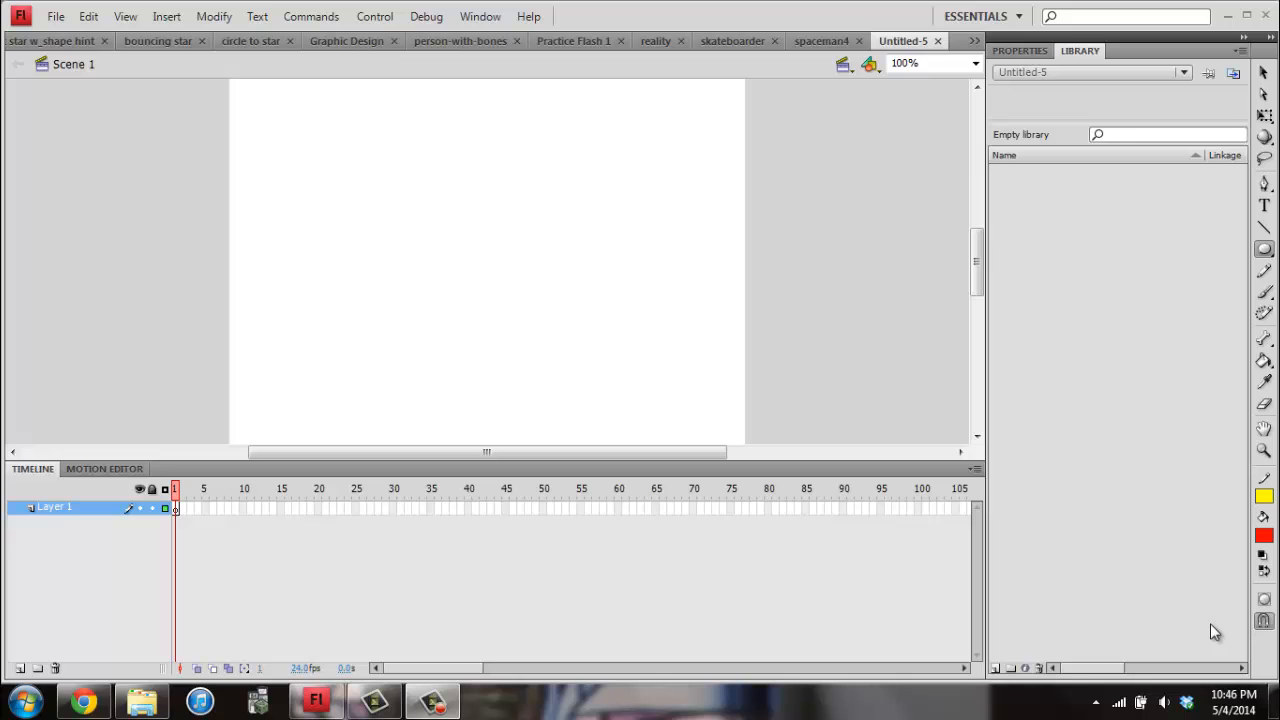
- Insert a keyframe at frame 10 and draw a red circle with a yellow outline in the upper part of the stage
left_click(246, 508)
right_click(246, 508)
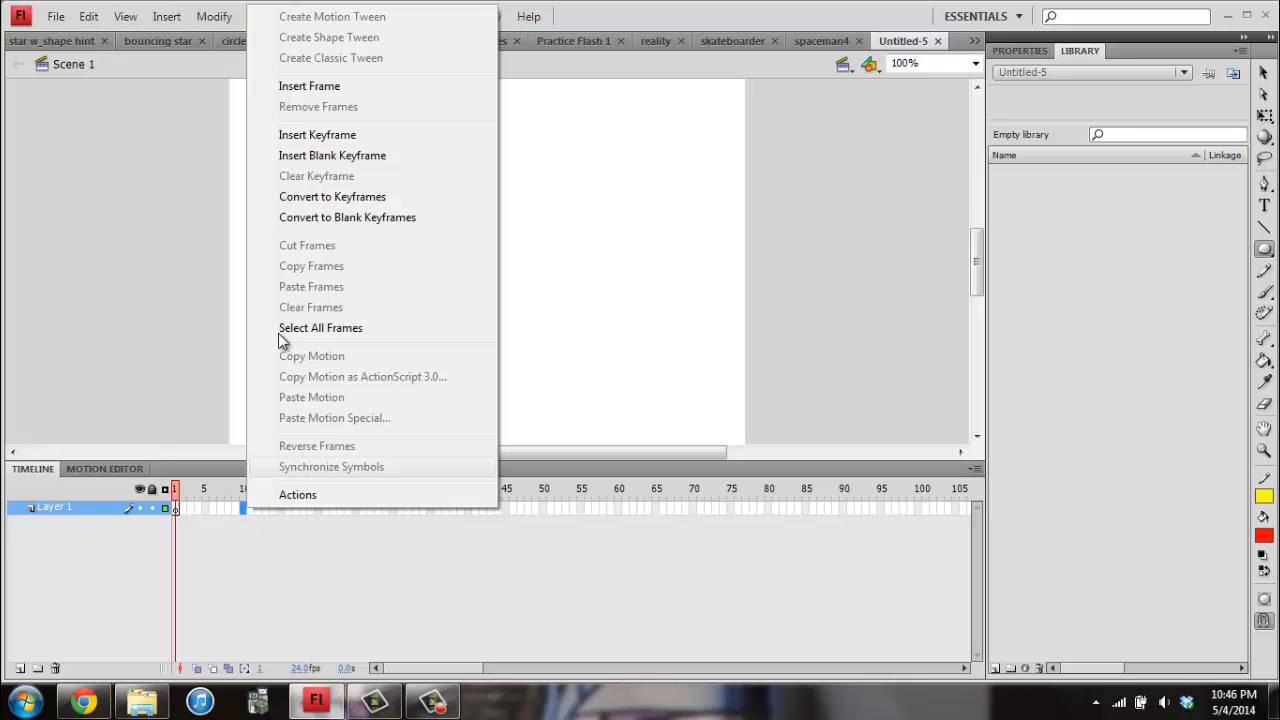
left_click(316, 136)
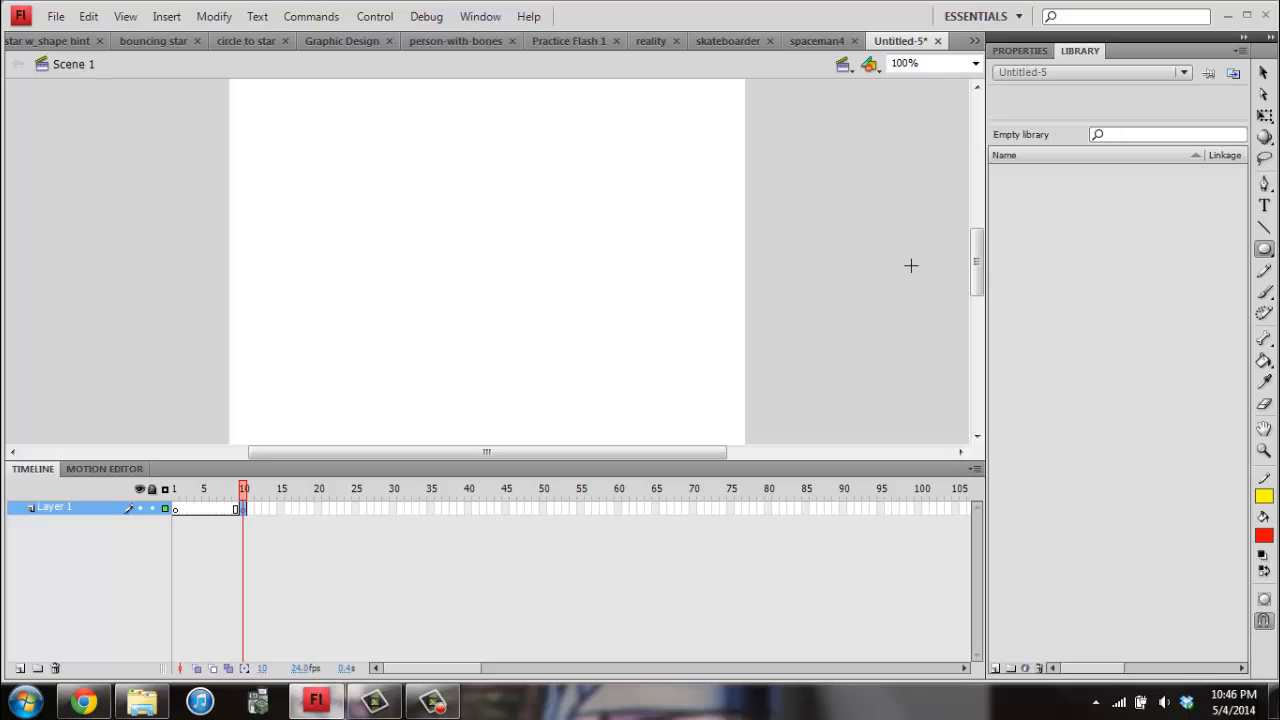
left_click_drag(375, 162, 434, 228)
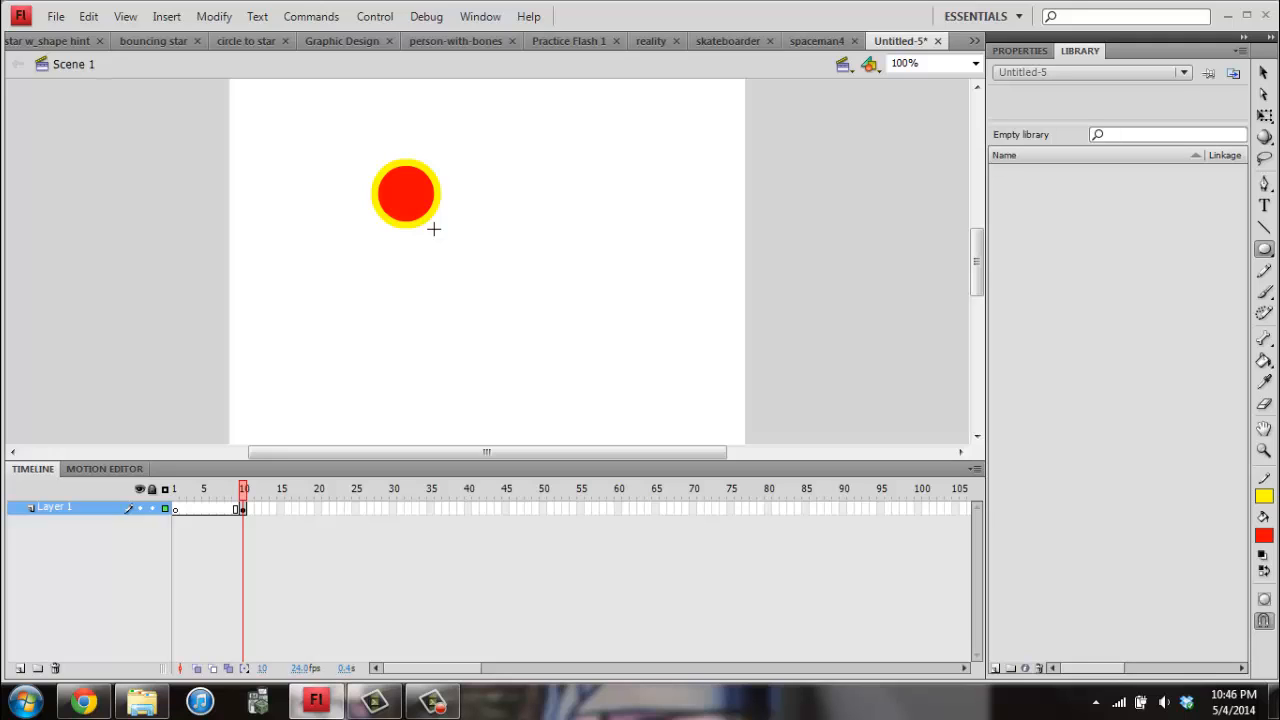
- Insert a keyframe at frame 35 and keep the current Windows color scheme without showing the message again
right_click(429, 508)
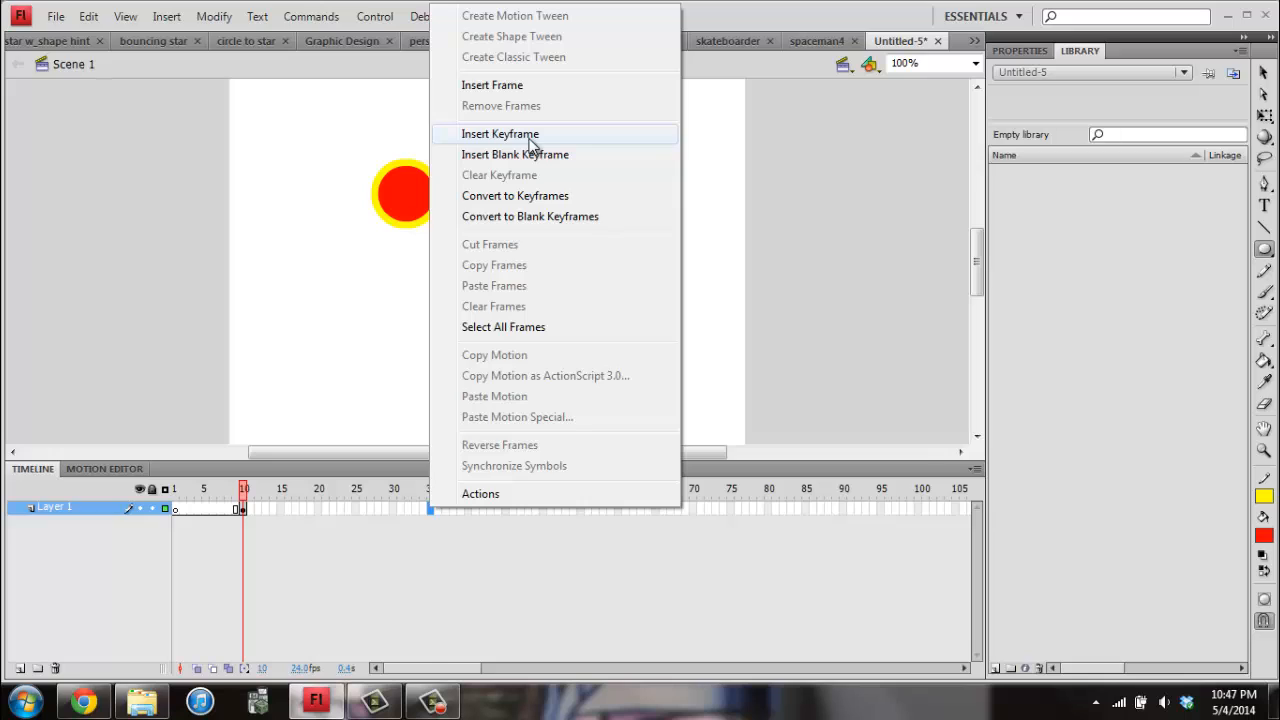
left_click(500, 134)
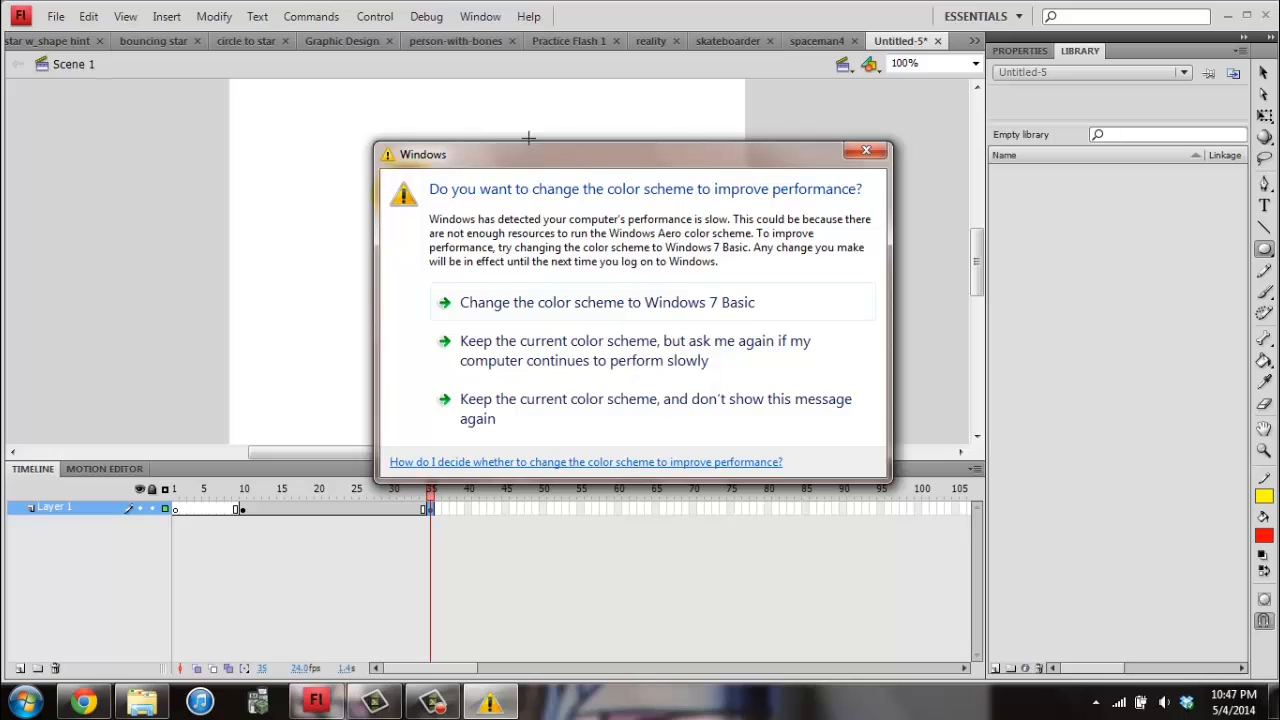
left_click(780, 419)
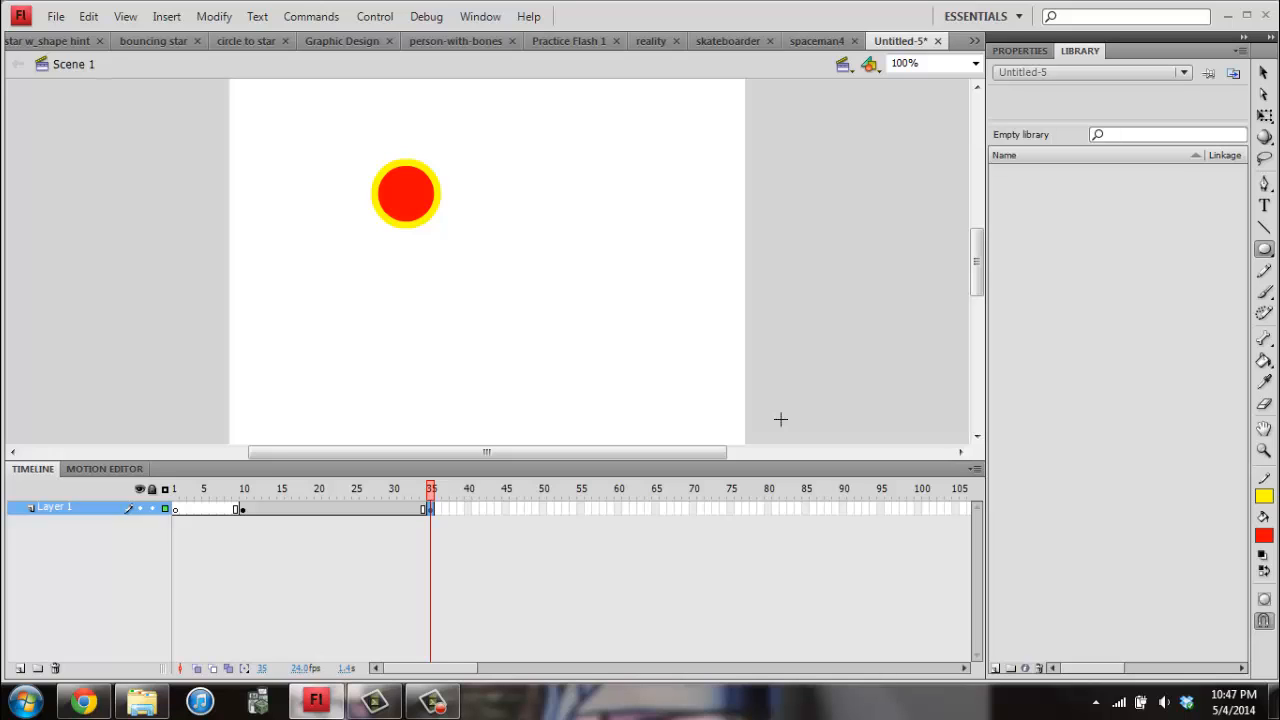
- Delete the whole circle, fill and outline, from the keyframe at frame 35
left_click(1263, 73)
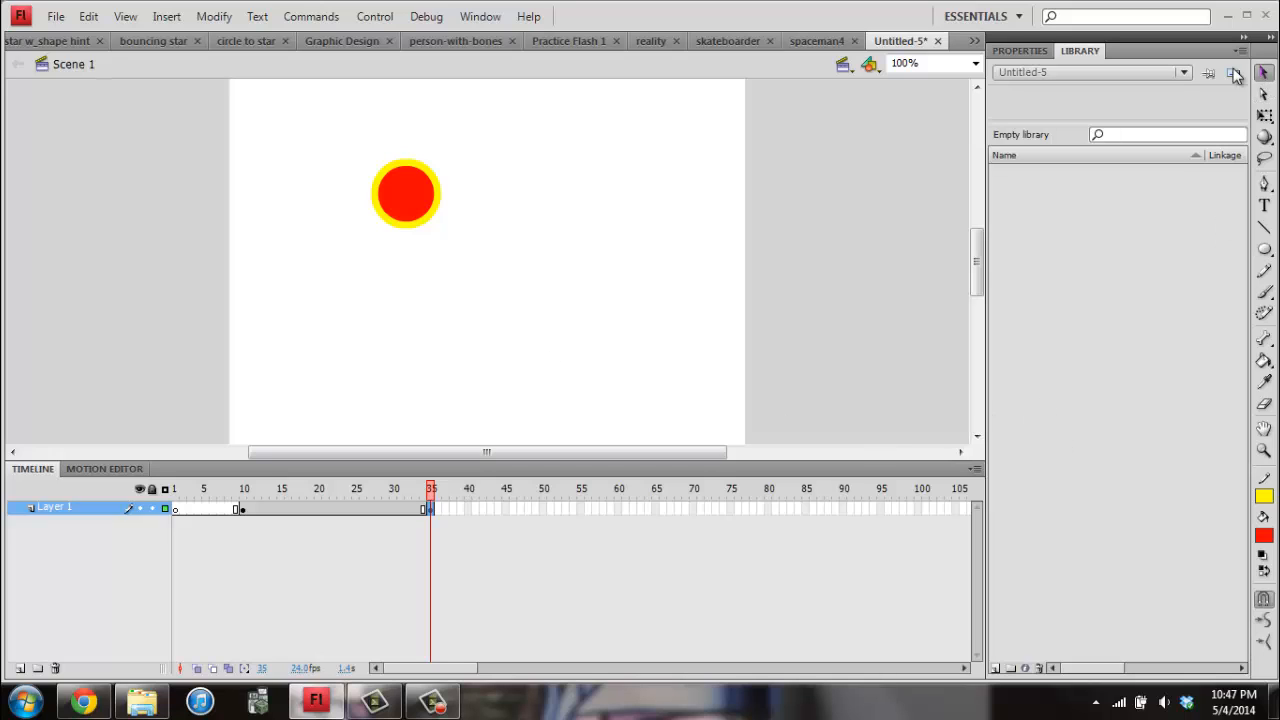
left_click_drag(358, 135, 480, 267)
key("Delete")
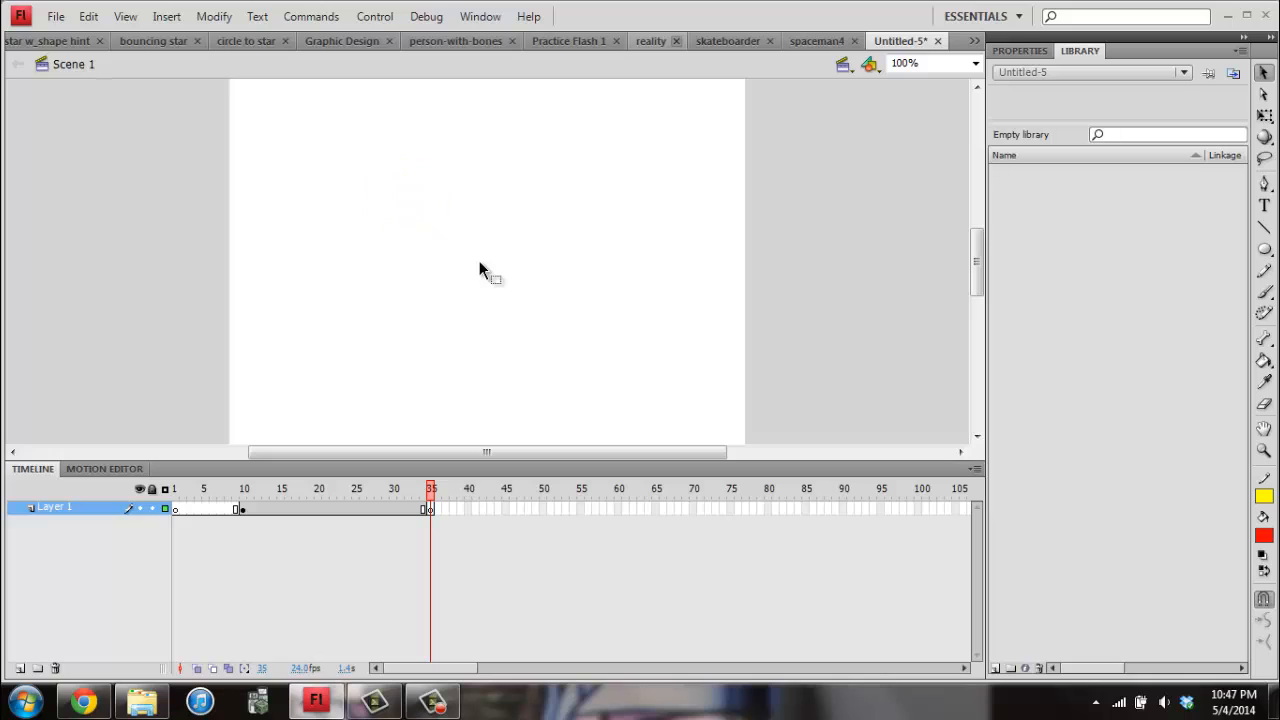
- Draw a slightly rotated red pentagon with a yellow outline at frame 35 using the PolyStar tool
left_click(1268, 252)
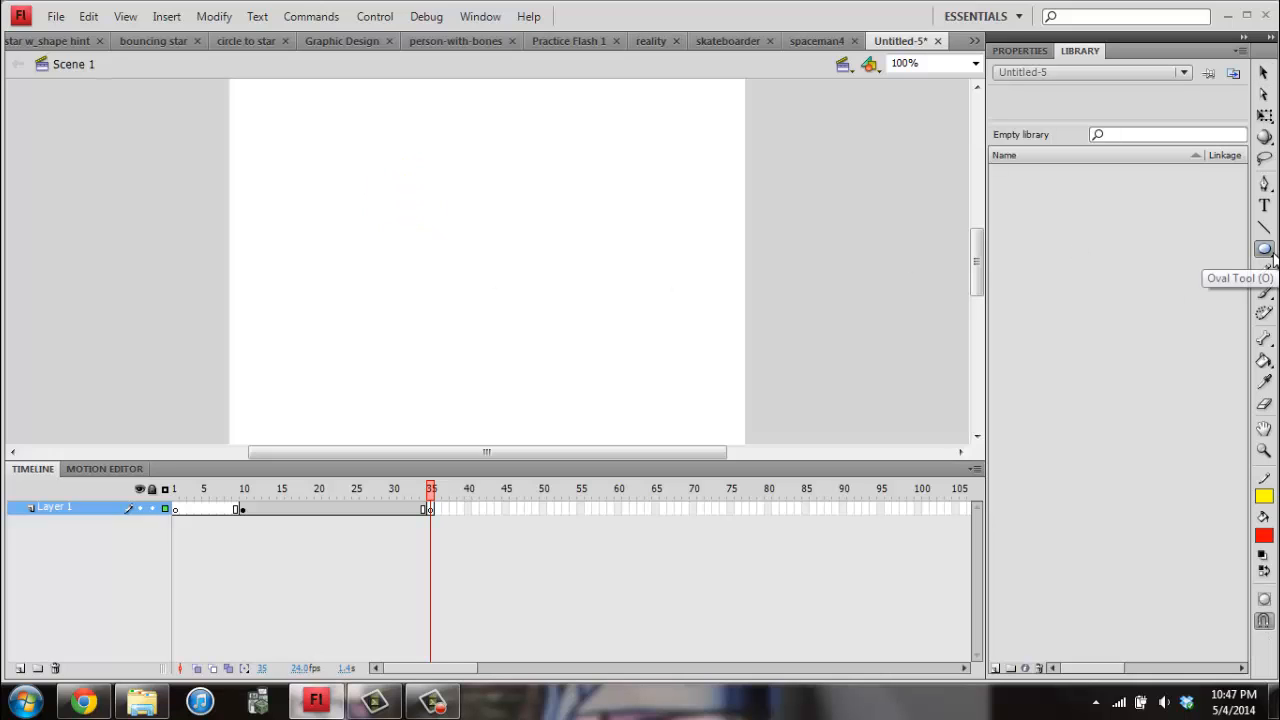
left_click(1266, 250)
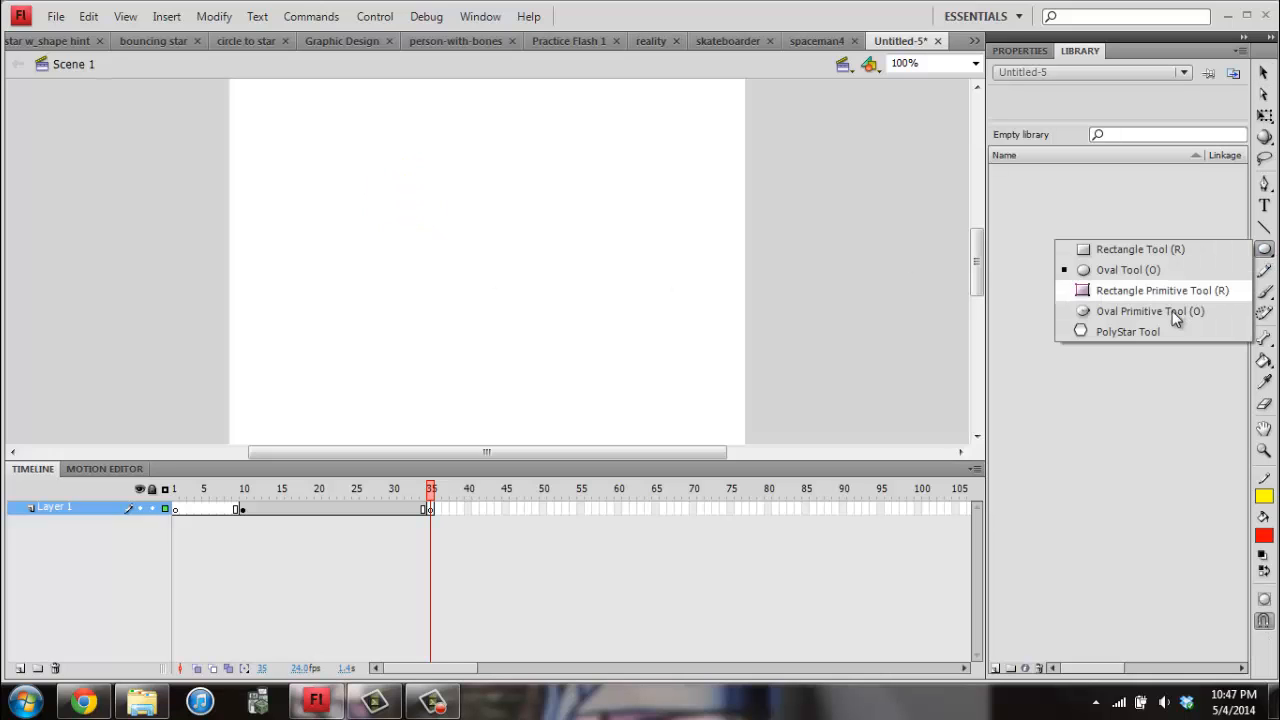
left_click(1128, 331)
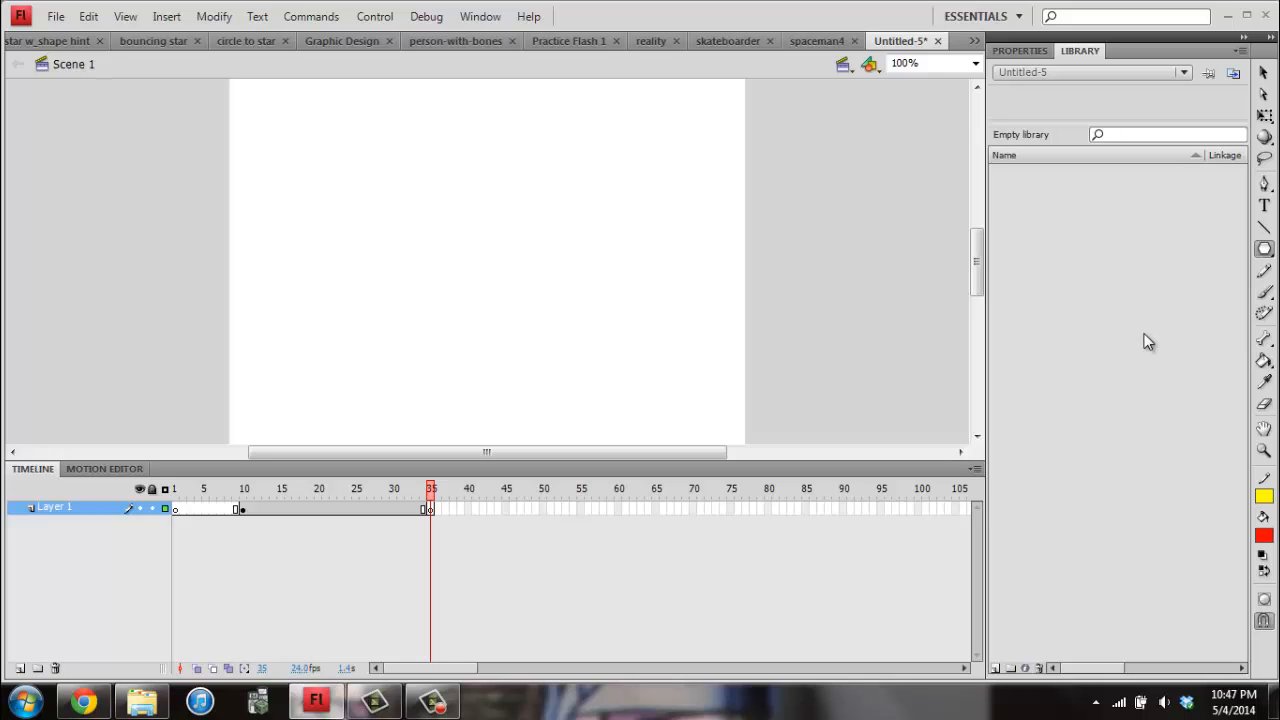
mouse_move(419, 193)
left_mouse_down()
mouse_move(491, 266)
mouse_move(470, 237)
left_mouse_up()
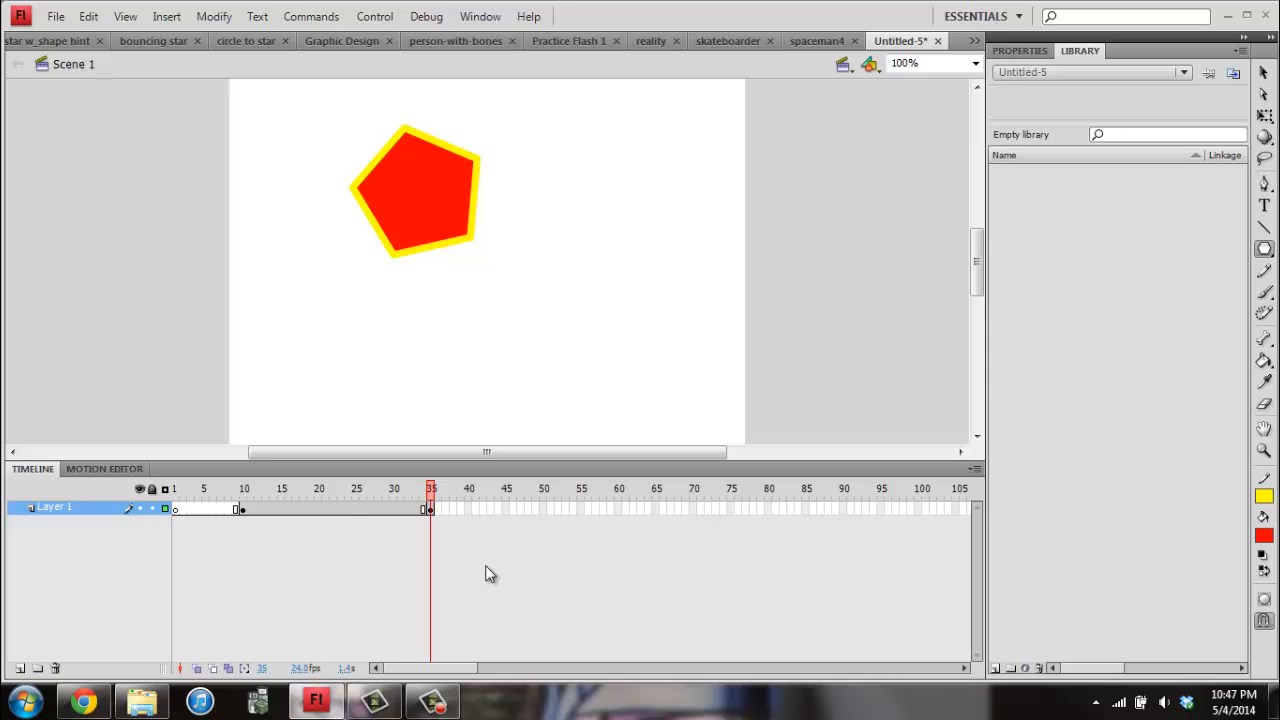
- Create a shape tween between the circle at frame 10 and the pentagon at frame 35
left_click(327, 507)
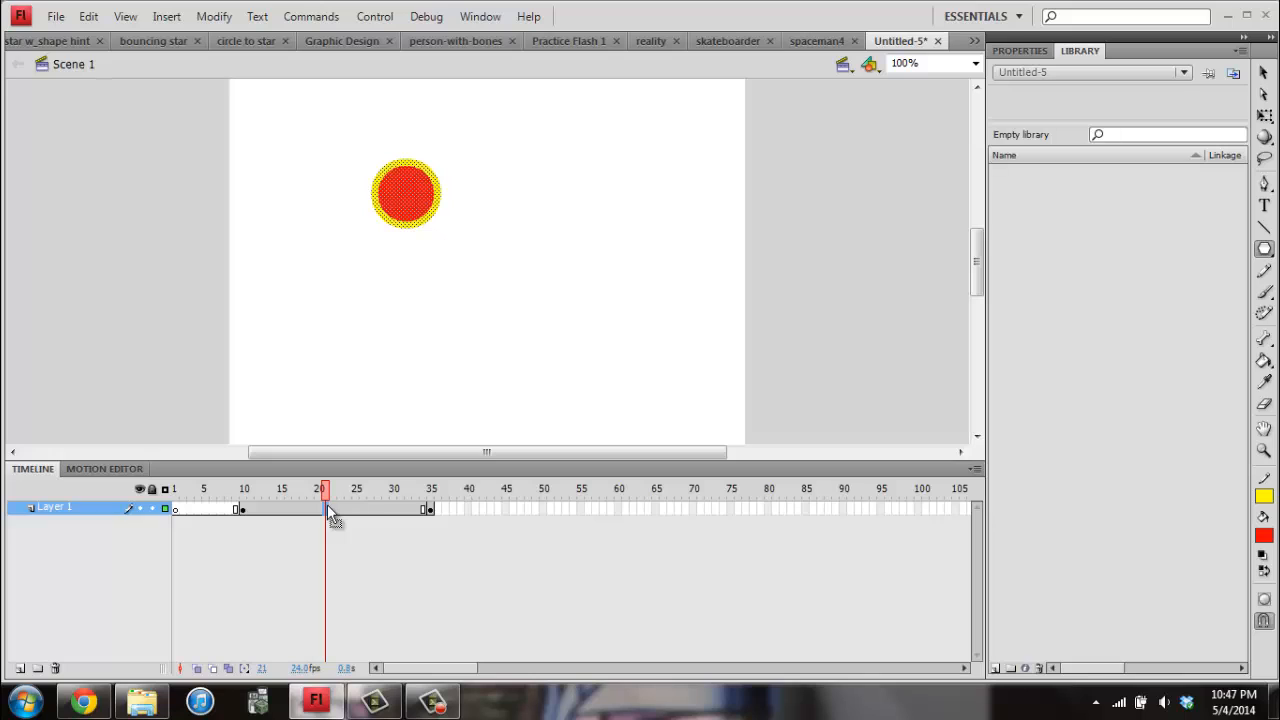
left_click(166, 17)
left_click(199, 90)
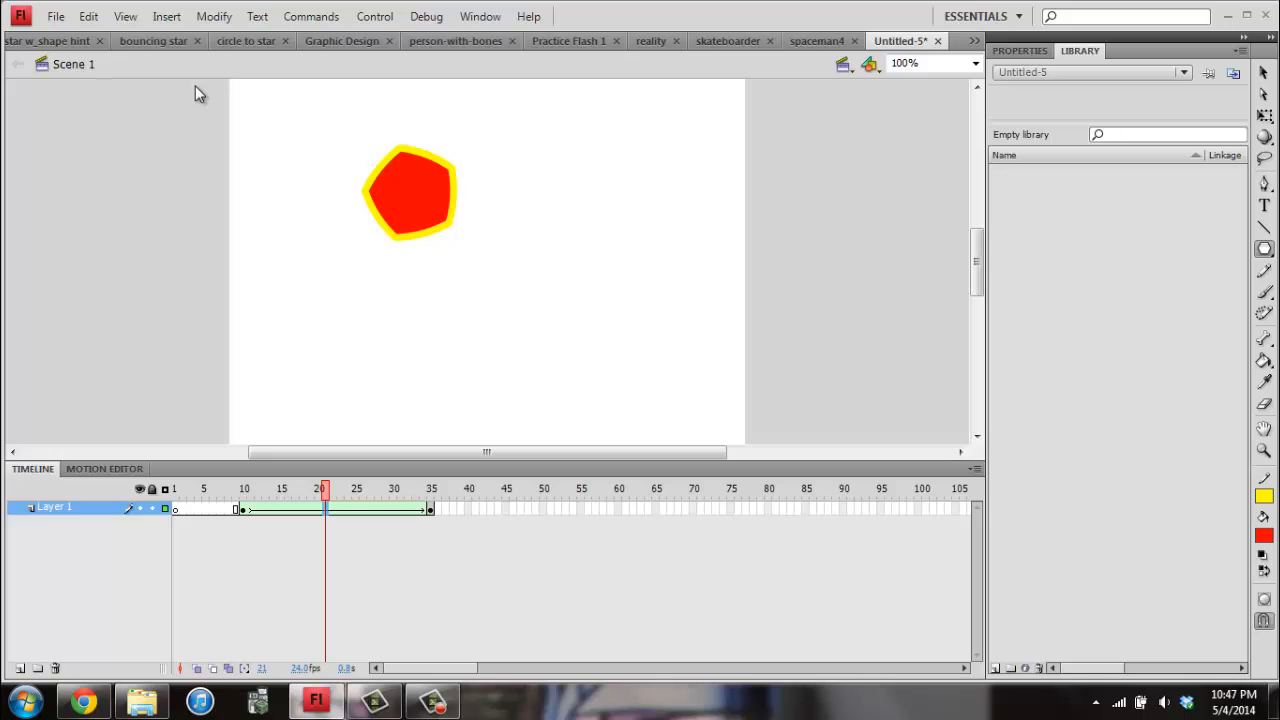
- Show the tweened frame's properties and choose Distributive as the blend for the shape tween
left_click(479, 16)
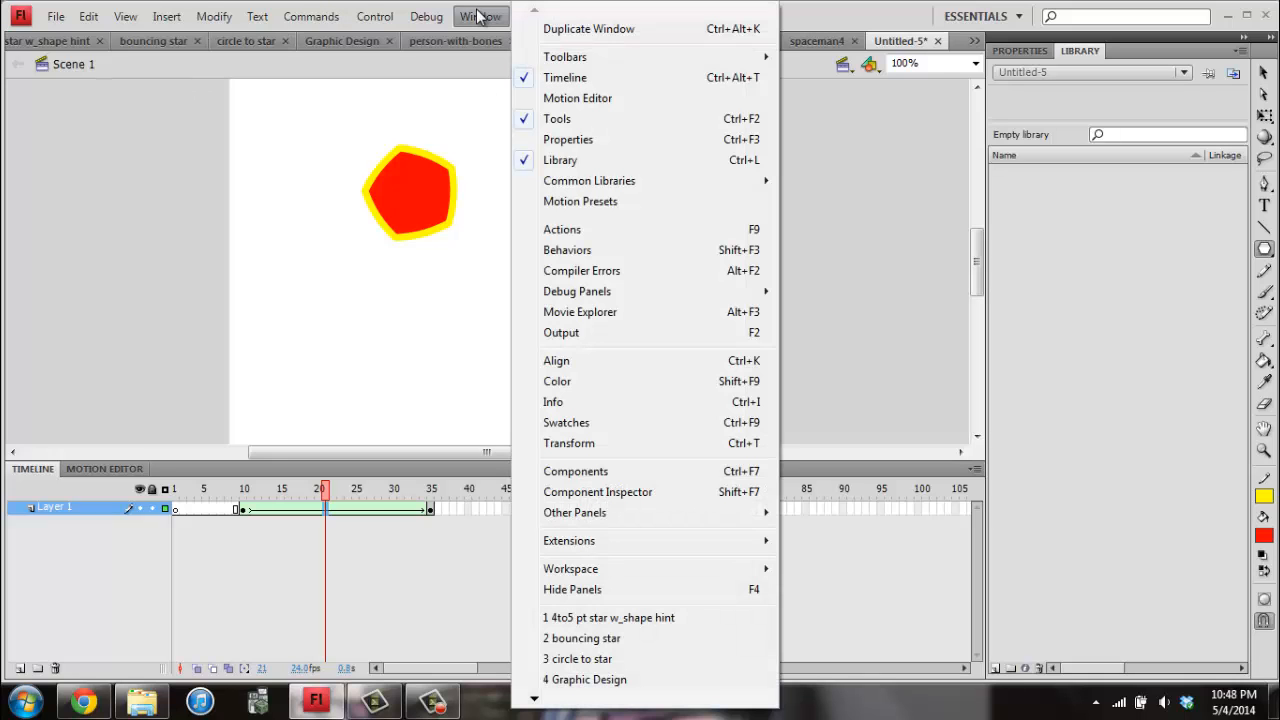
left_click(552, 140)
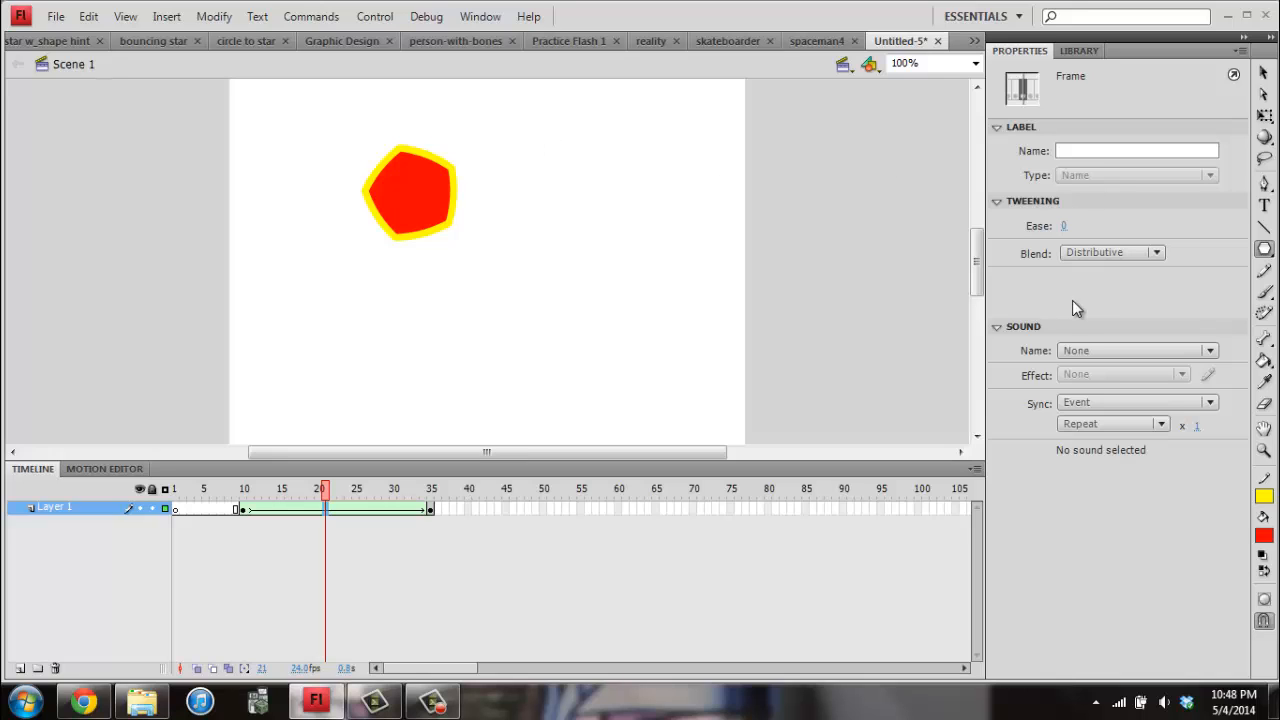
left_click(1157, 253)
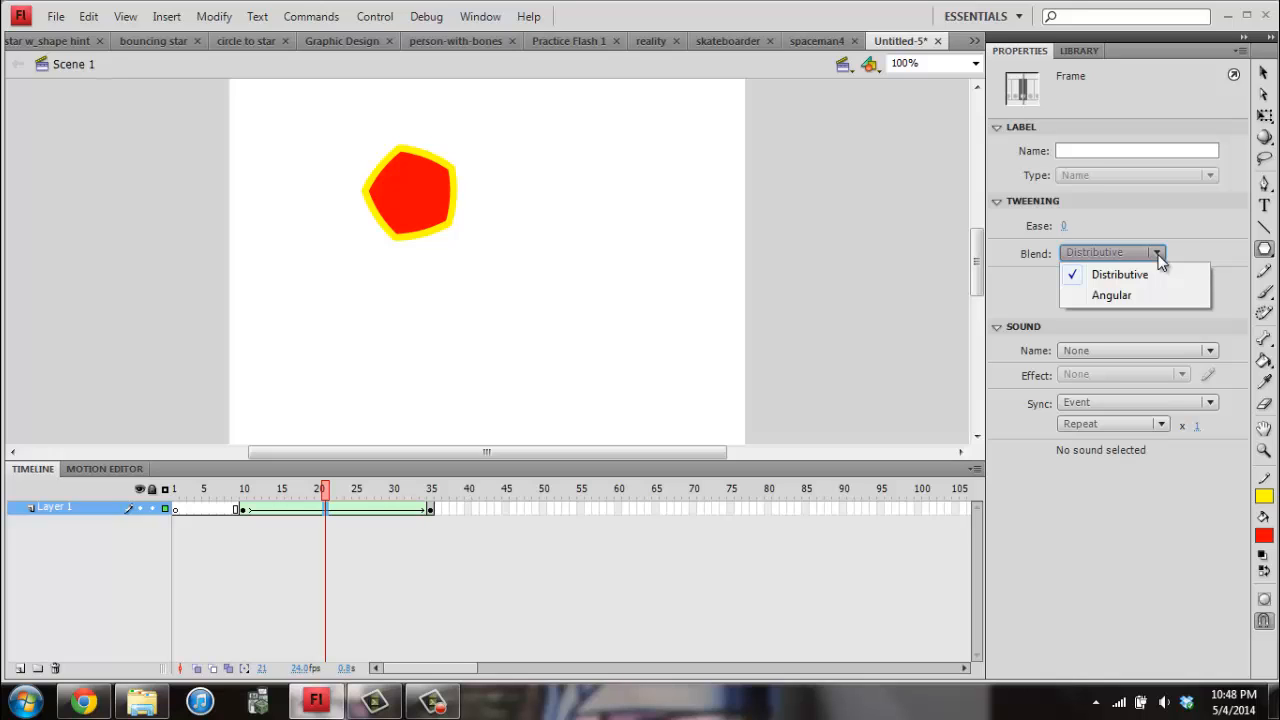
left_click(1118, 279)
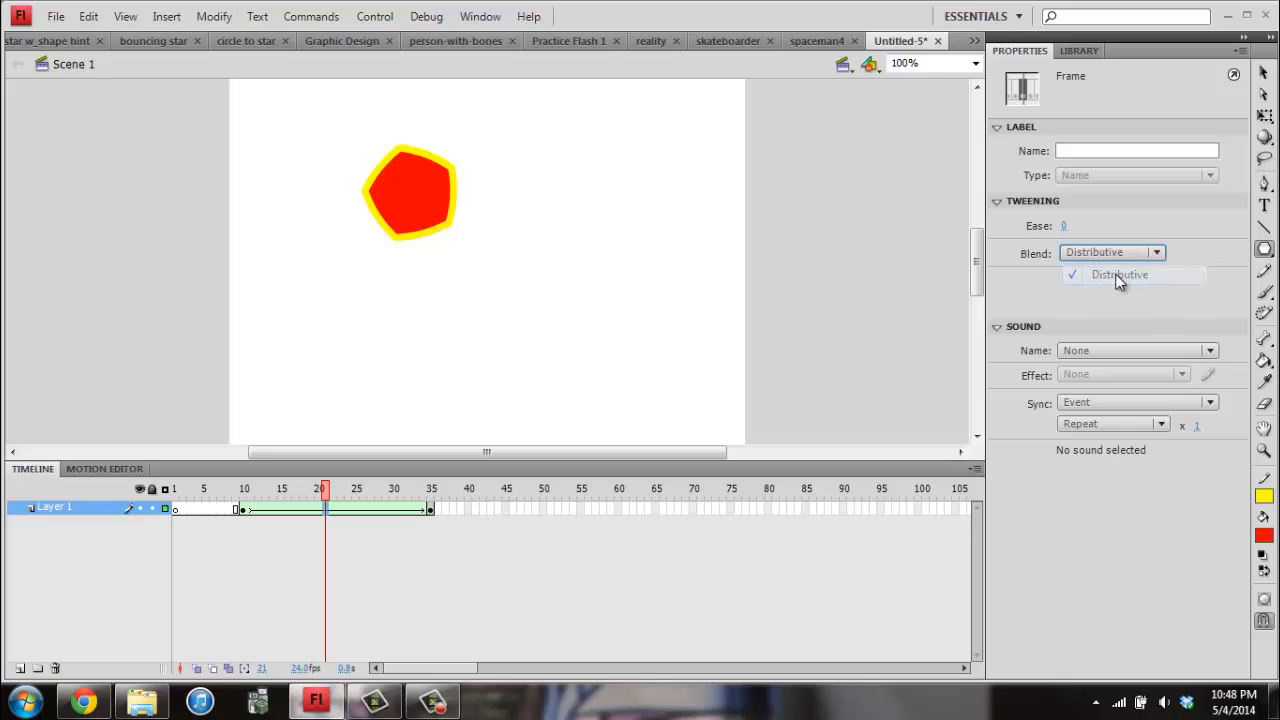
- Play the circle-to-pentagon animation, also from the first frame, and select frame 22 within the tween
key("Return")
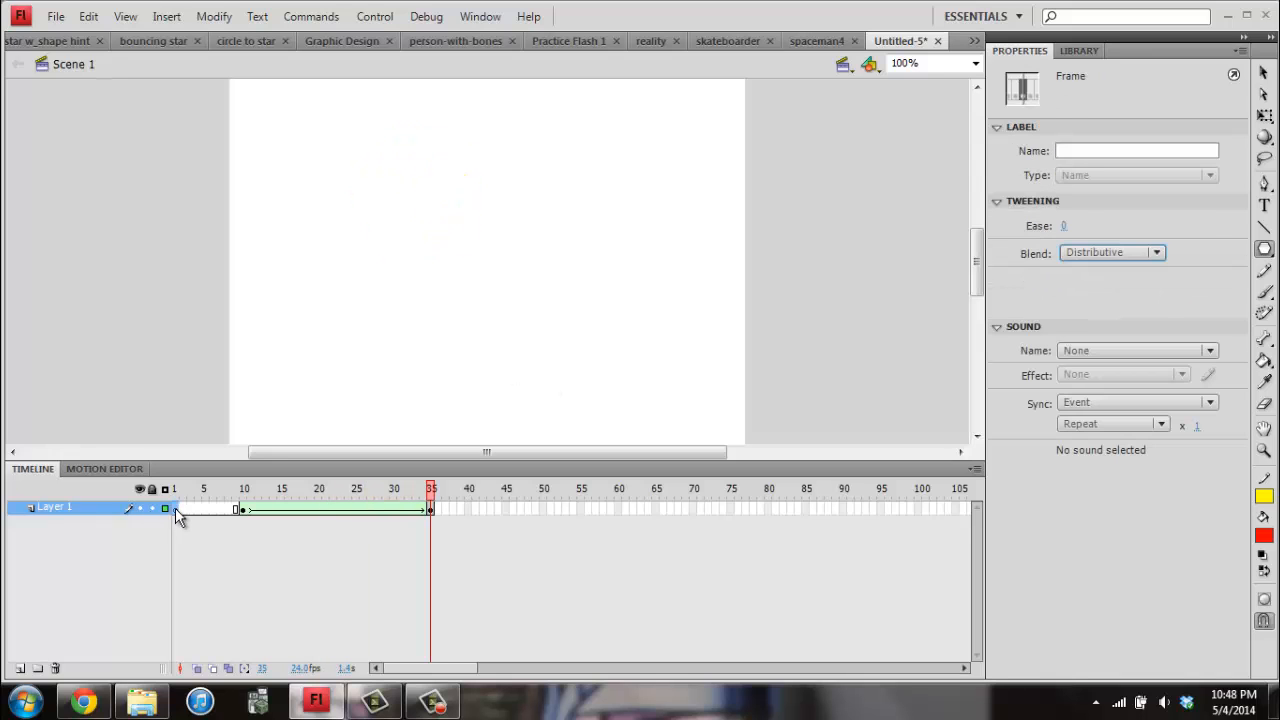
key("Return")
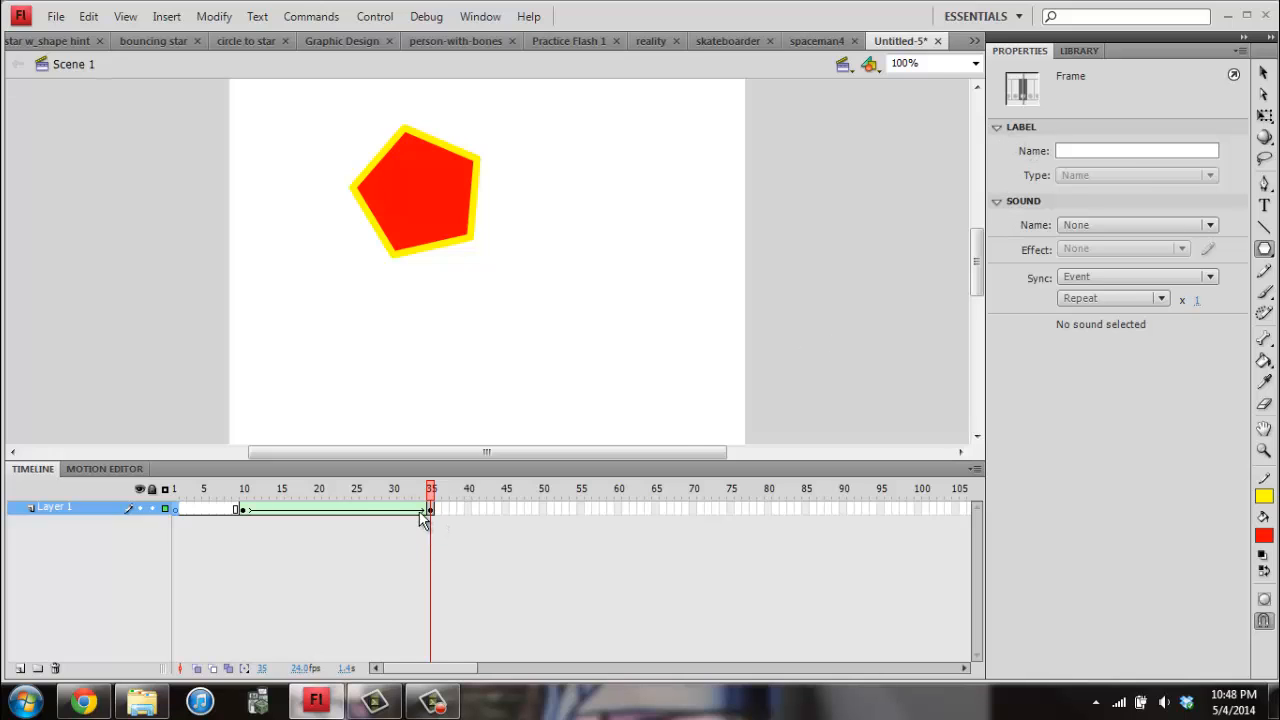
left_click_drag(331, 515, 338, 520)
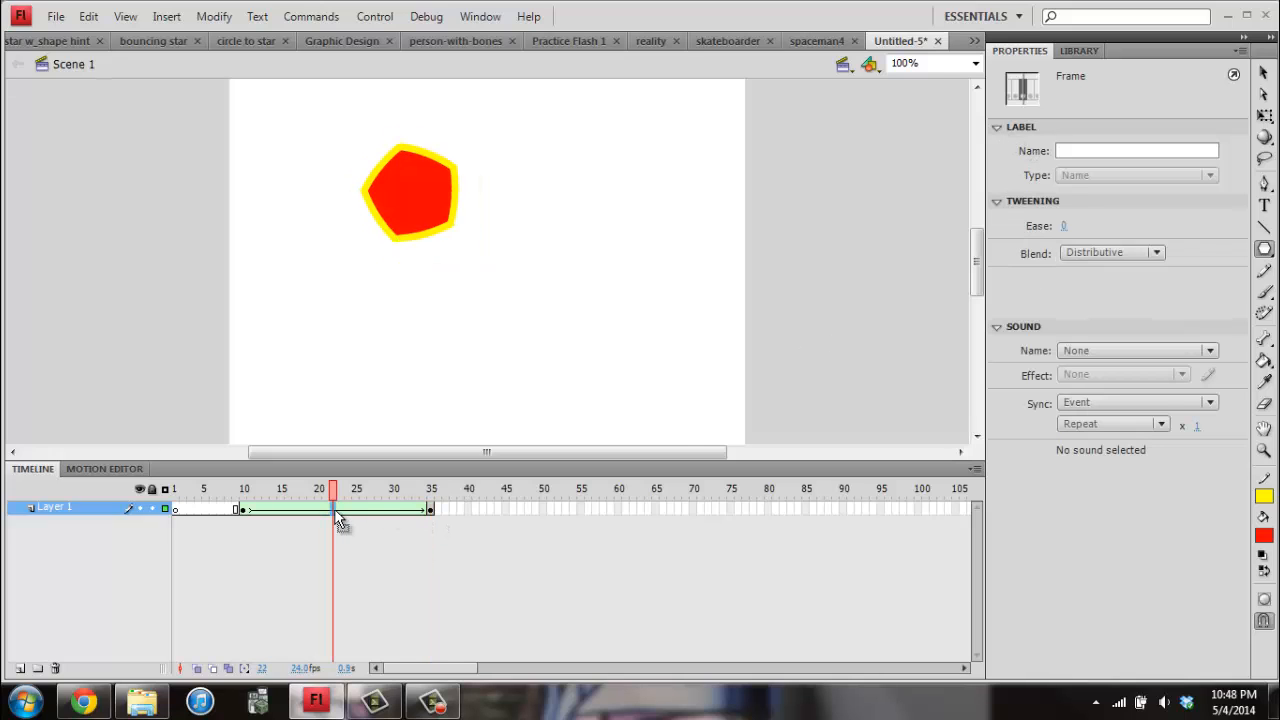
- Set the shape tween's blend to Angular and play the circle-to-pentagon animation from the first frame
left_click(1109, 250)
left_click(1106, 291)
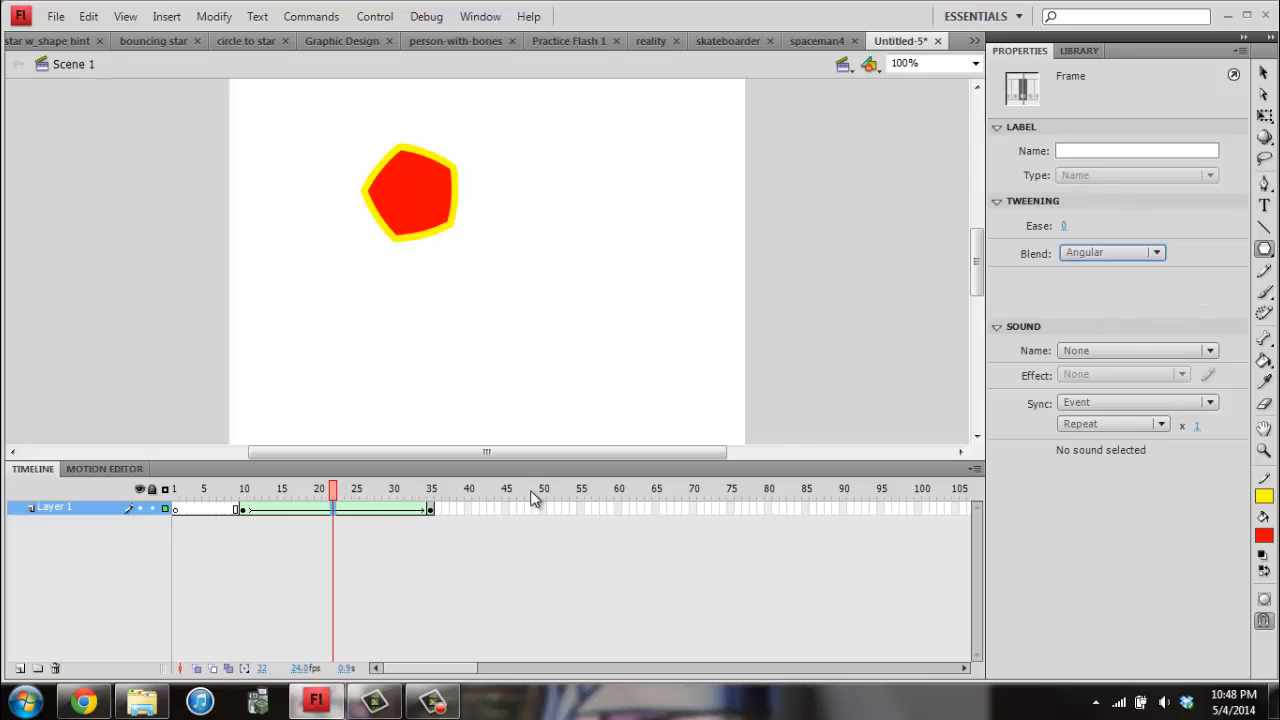
left_click(176, 492)
key("Return")
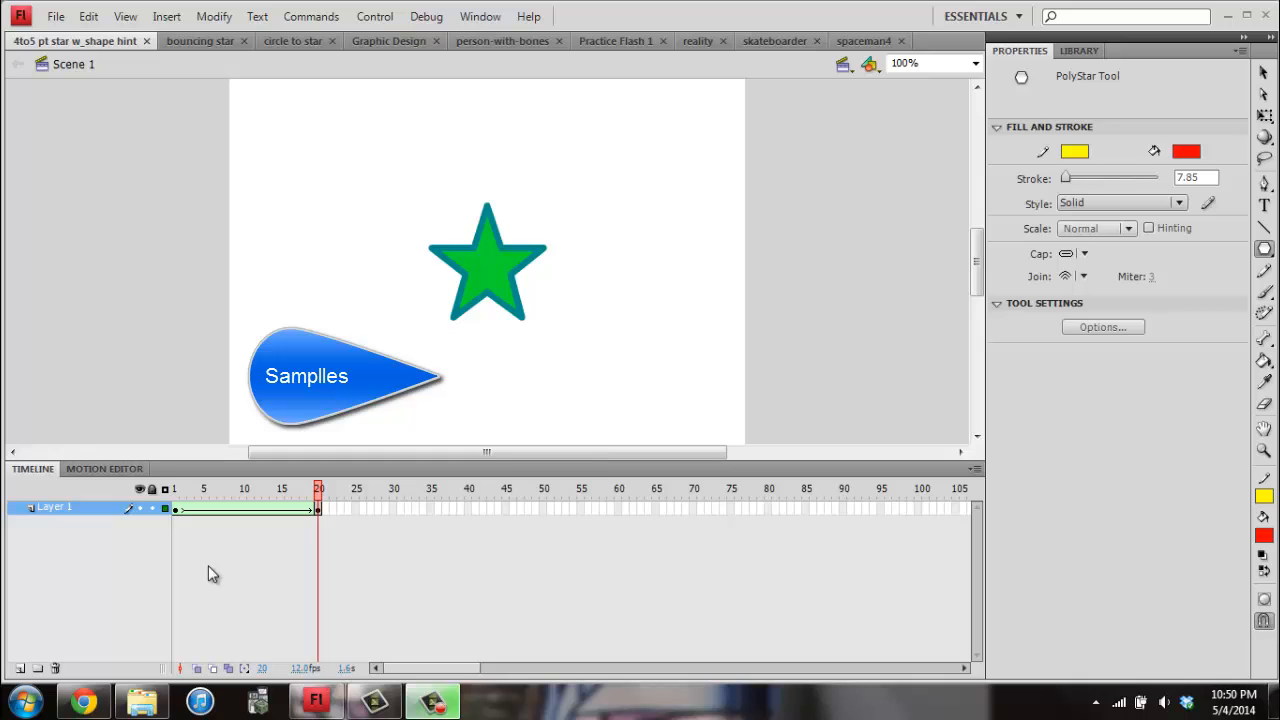
- Play the four-to-five-point star shape hint sample from frame 1 and close its document
left_click(174, 505)
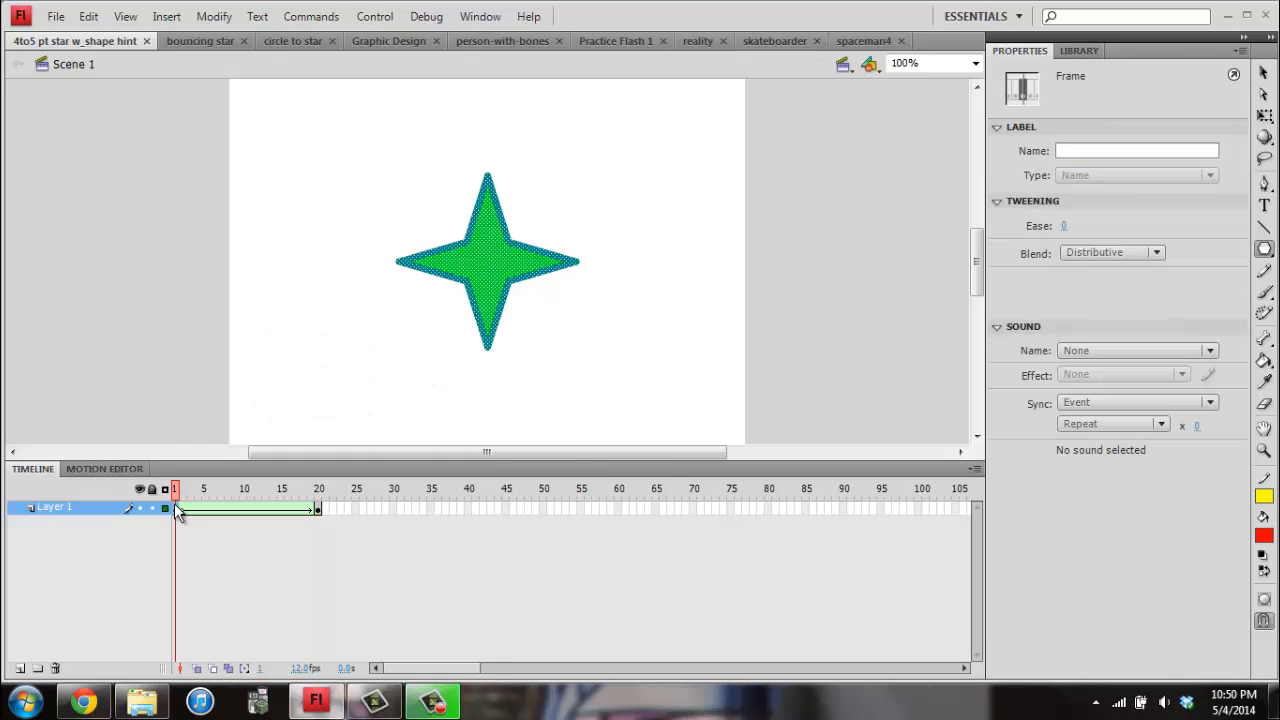
key("Return")
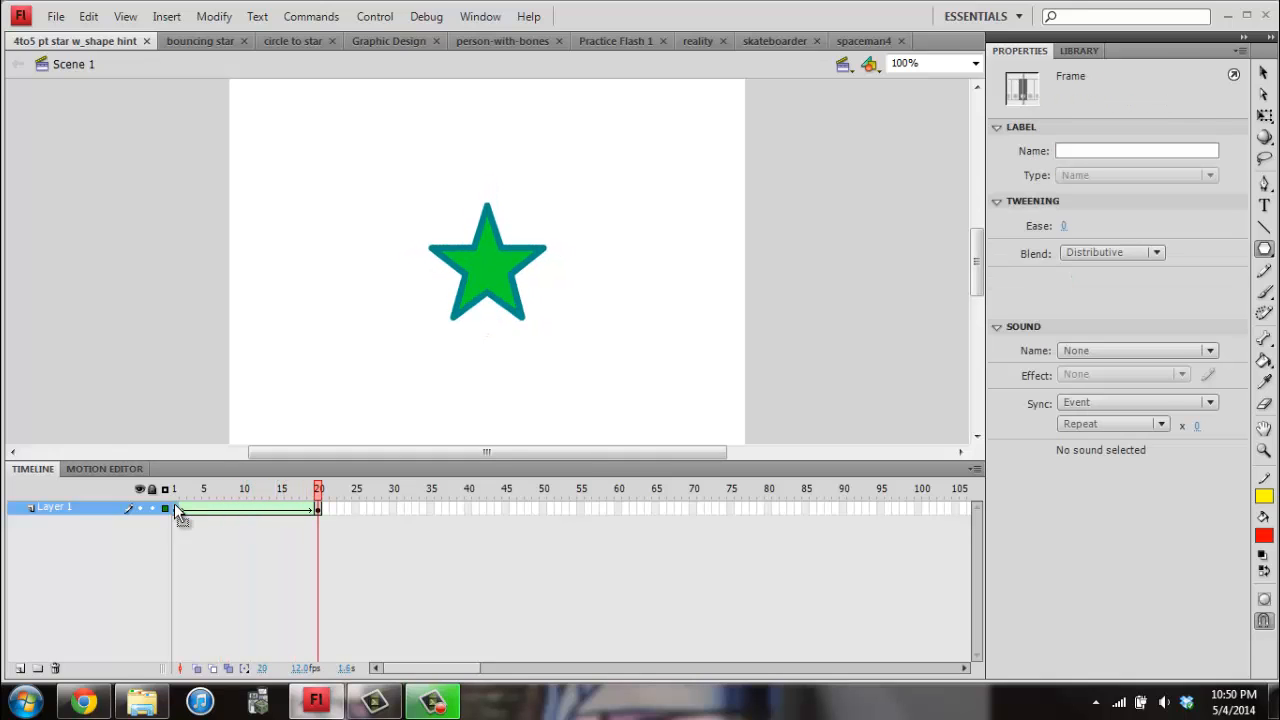
left_click(145, 41)
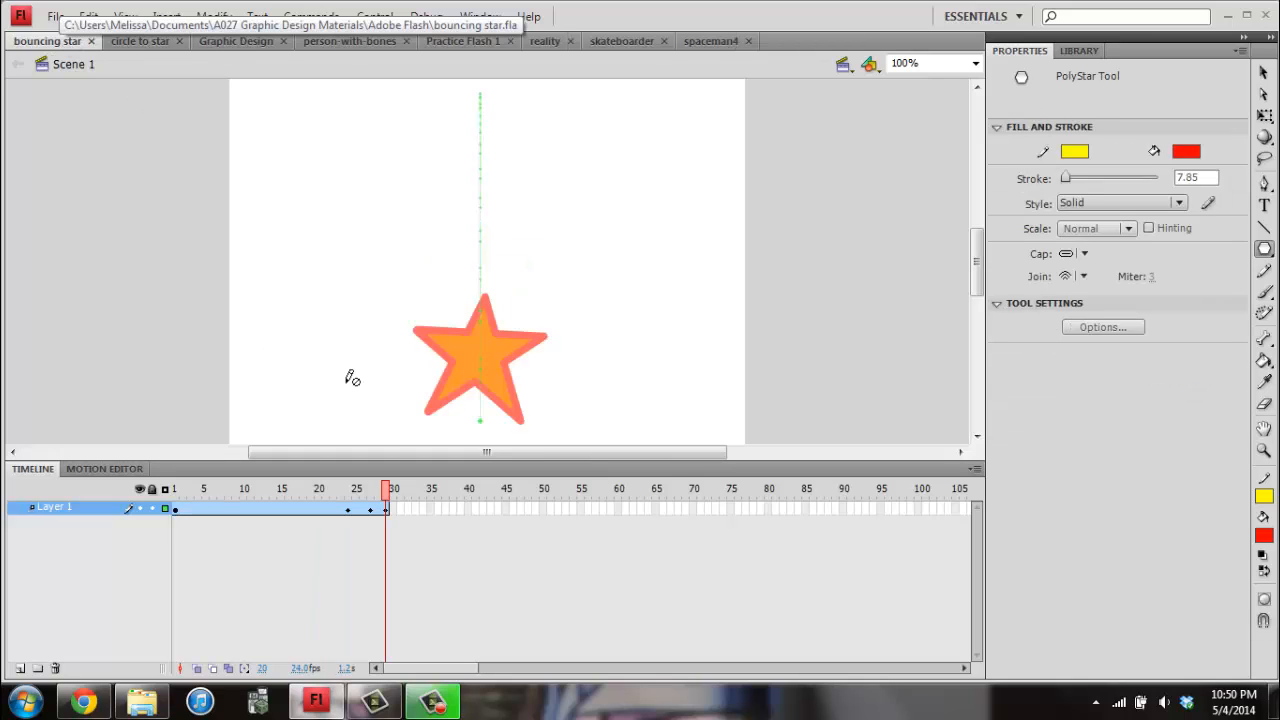
- Play the bouncing star sample from the first frame and close its document
left_click(176, 491)
key("Return")
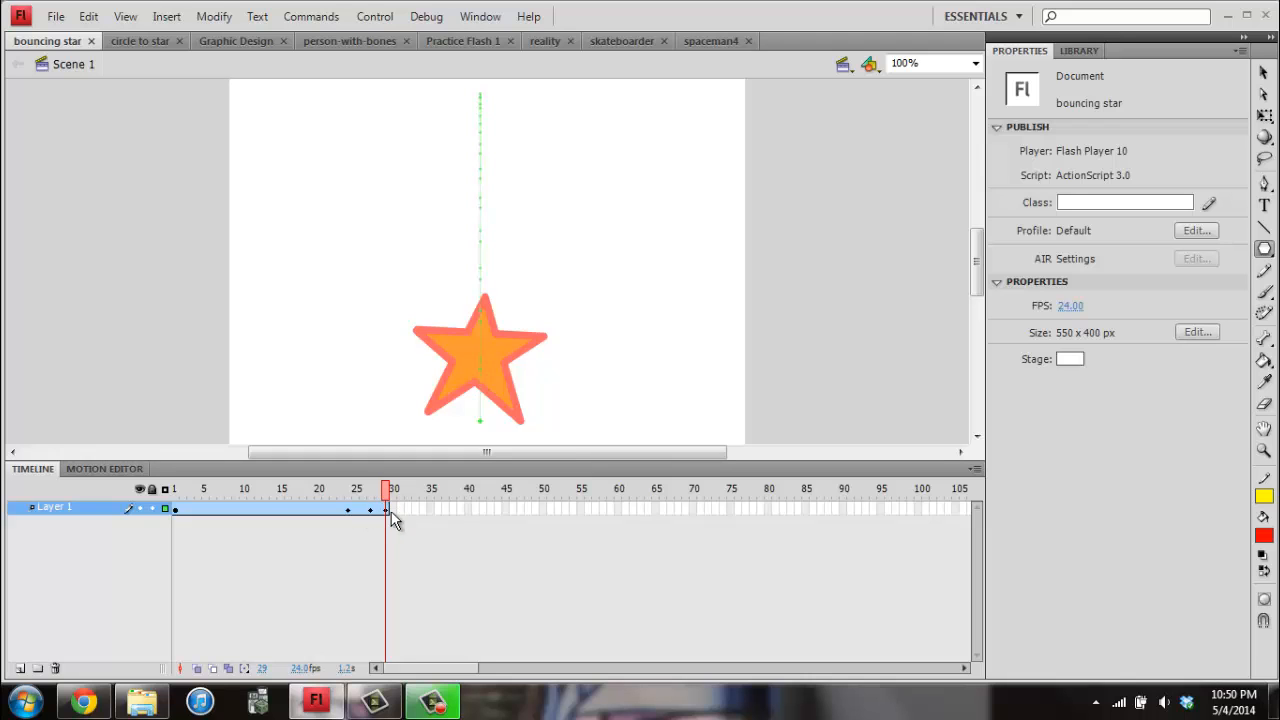
left_click(478, 16)
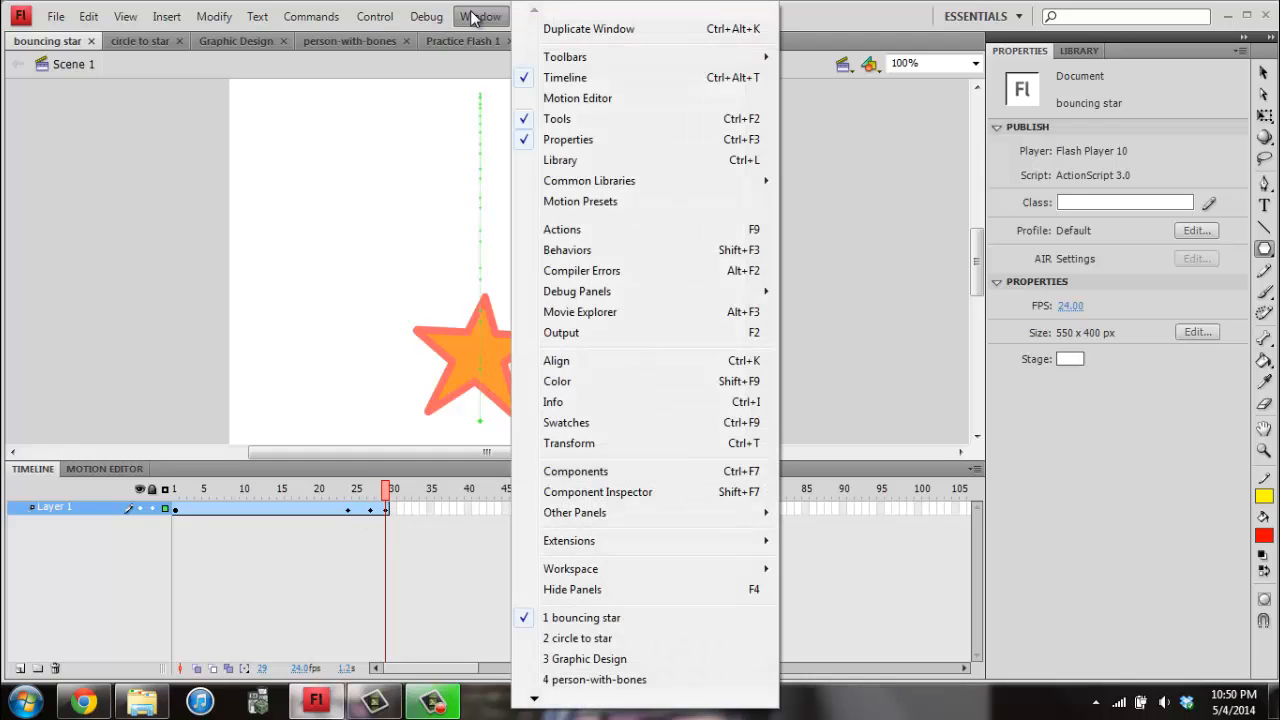
left_click(398, 81)
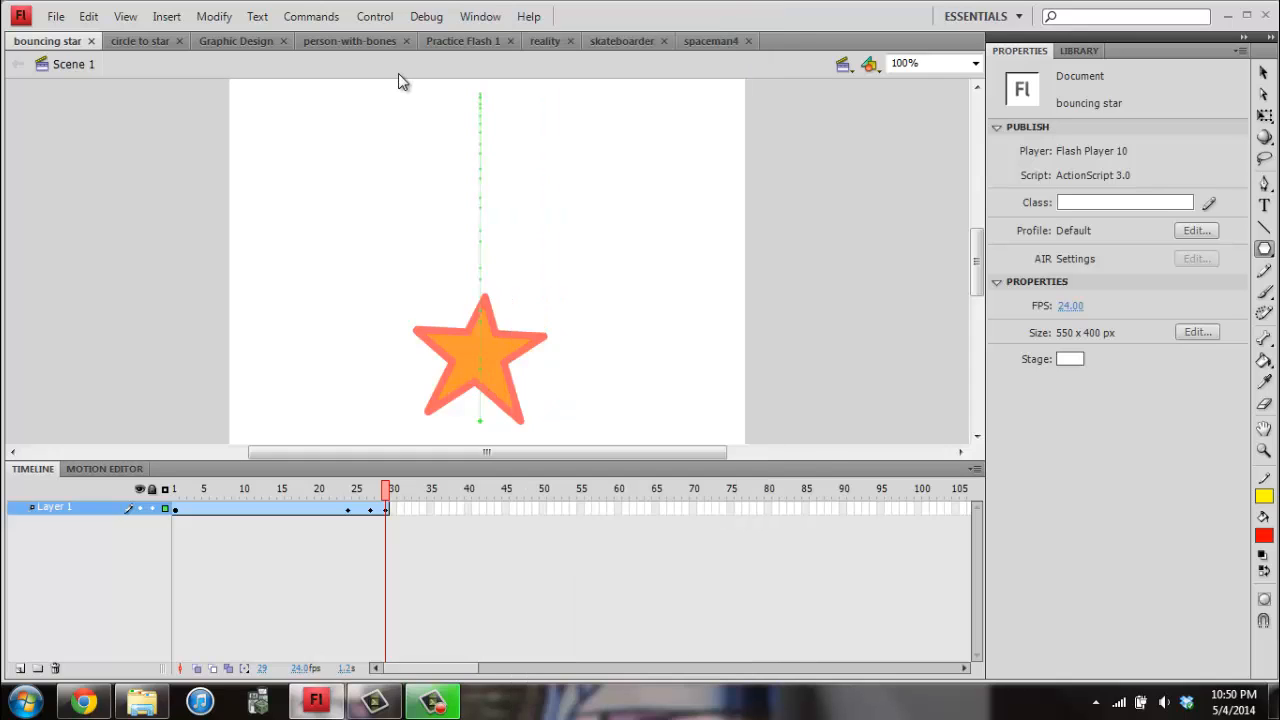
left_click(91, 41)
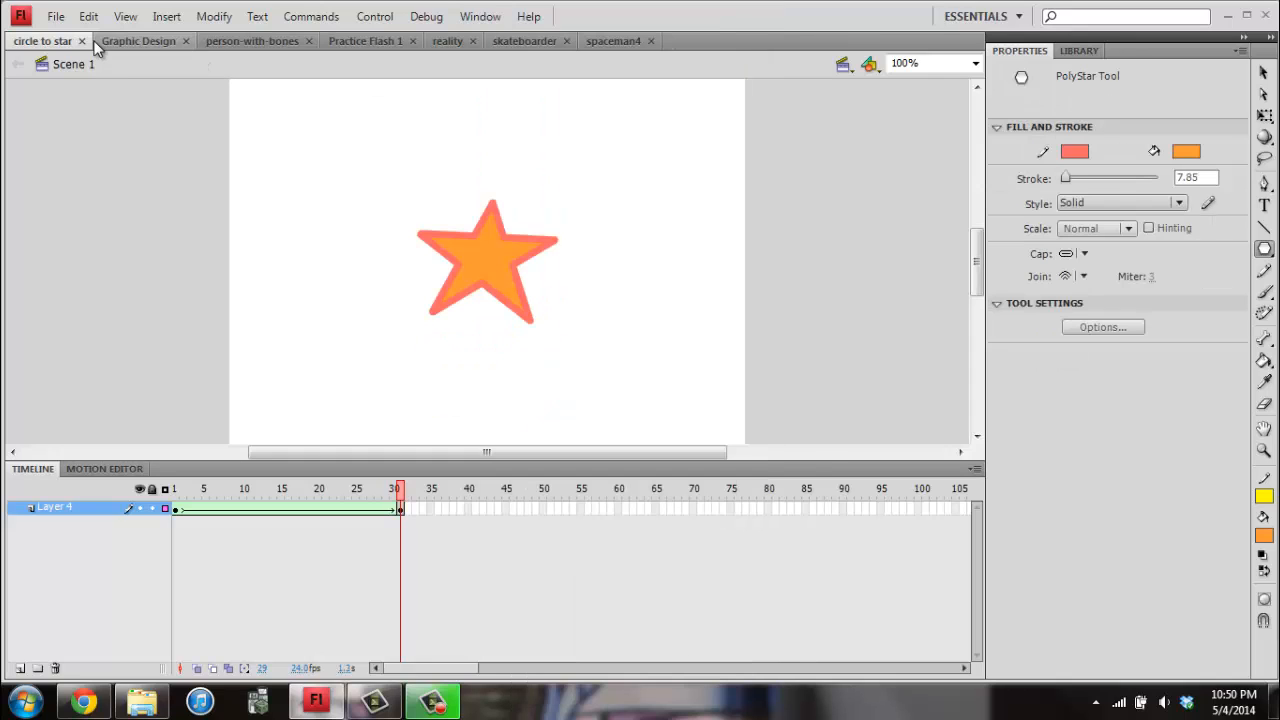
- Play the circle to star shape tween sample from the first frame and close its document
left_click(177, 488)
key("Return")
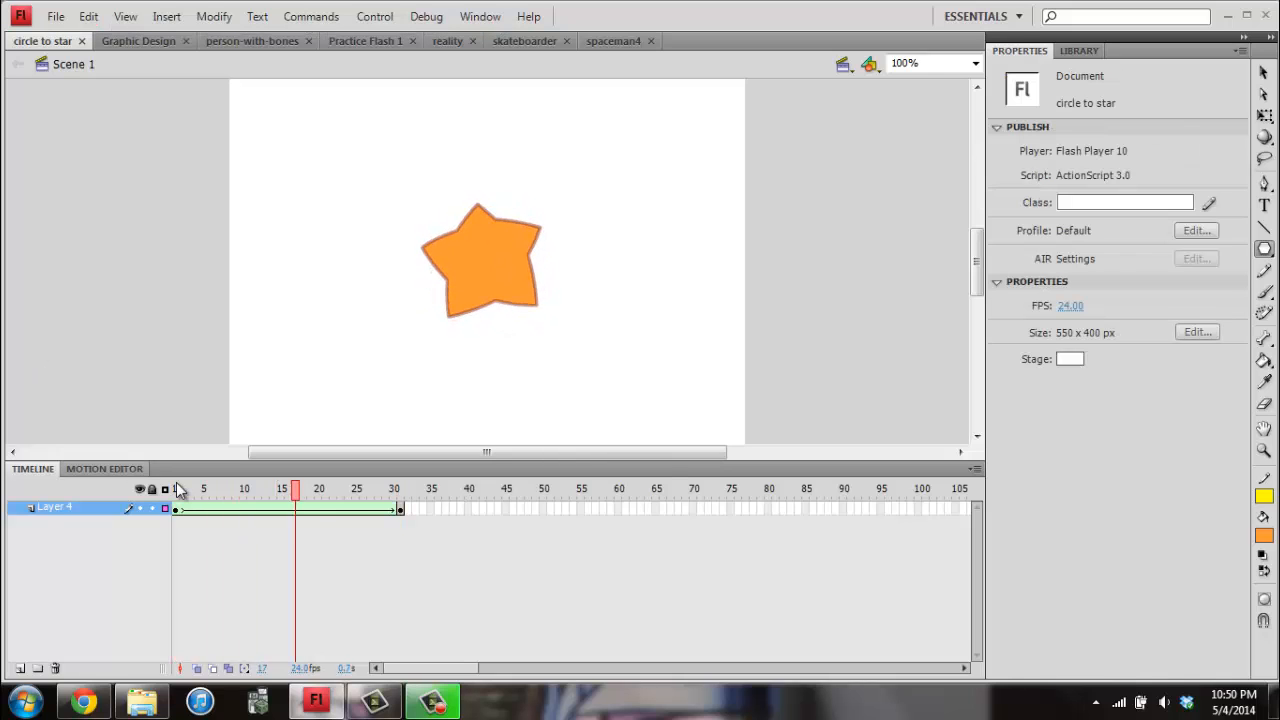
left_click(82, 41)
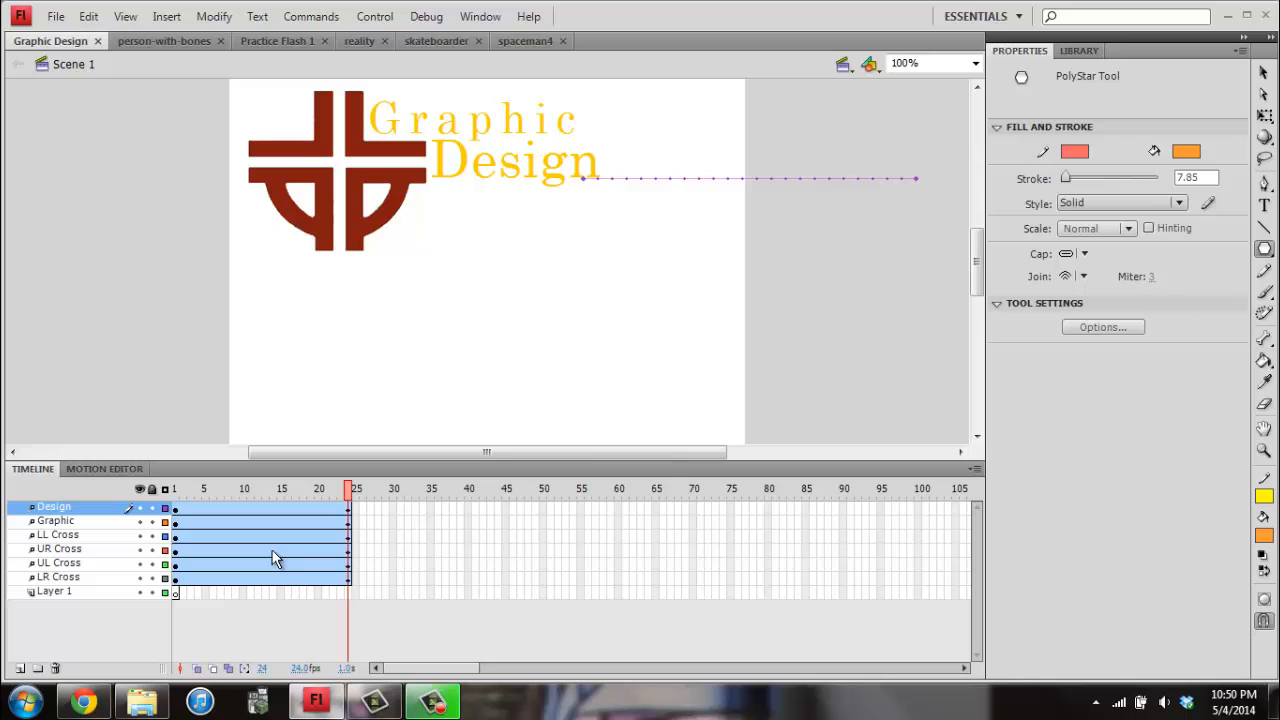
- Play the Graphic Design logo animation, and close it and the reality document to bring up the skateboarder sample
key("Return")
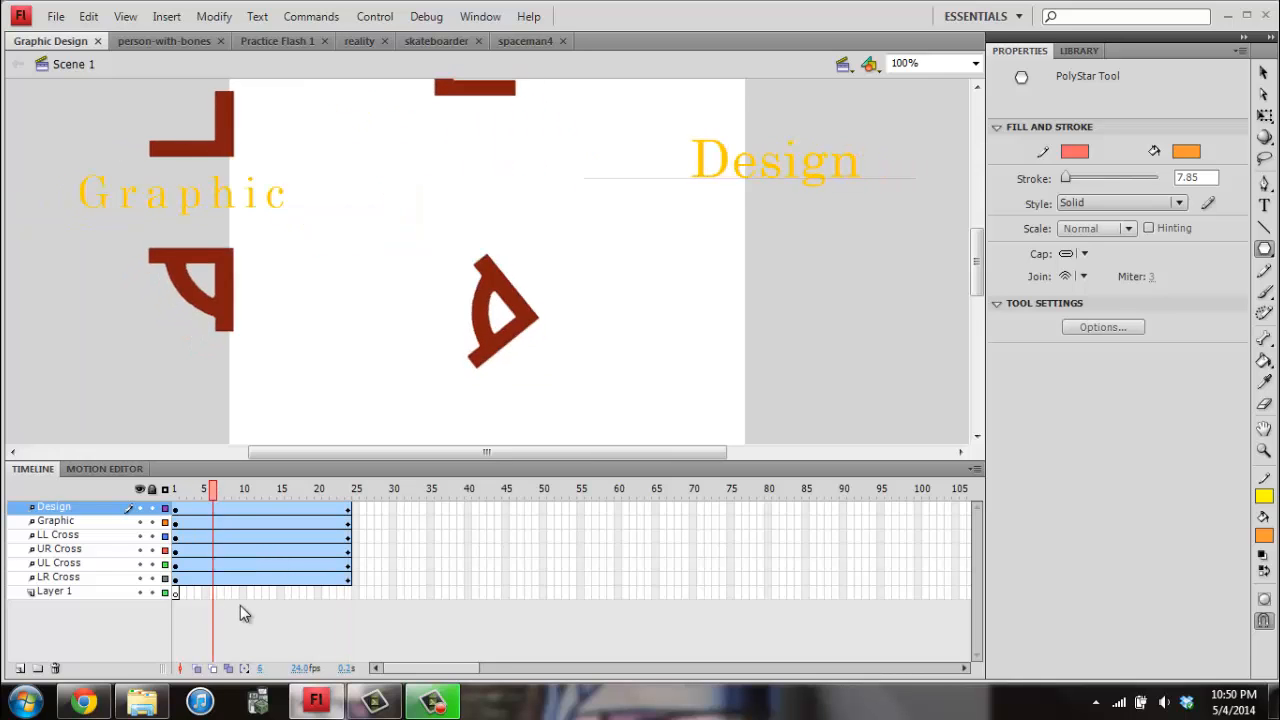
key("Return")
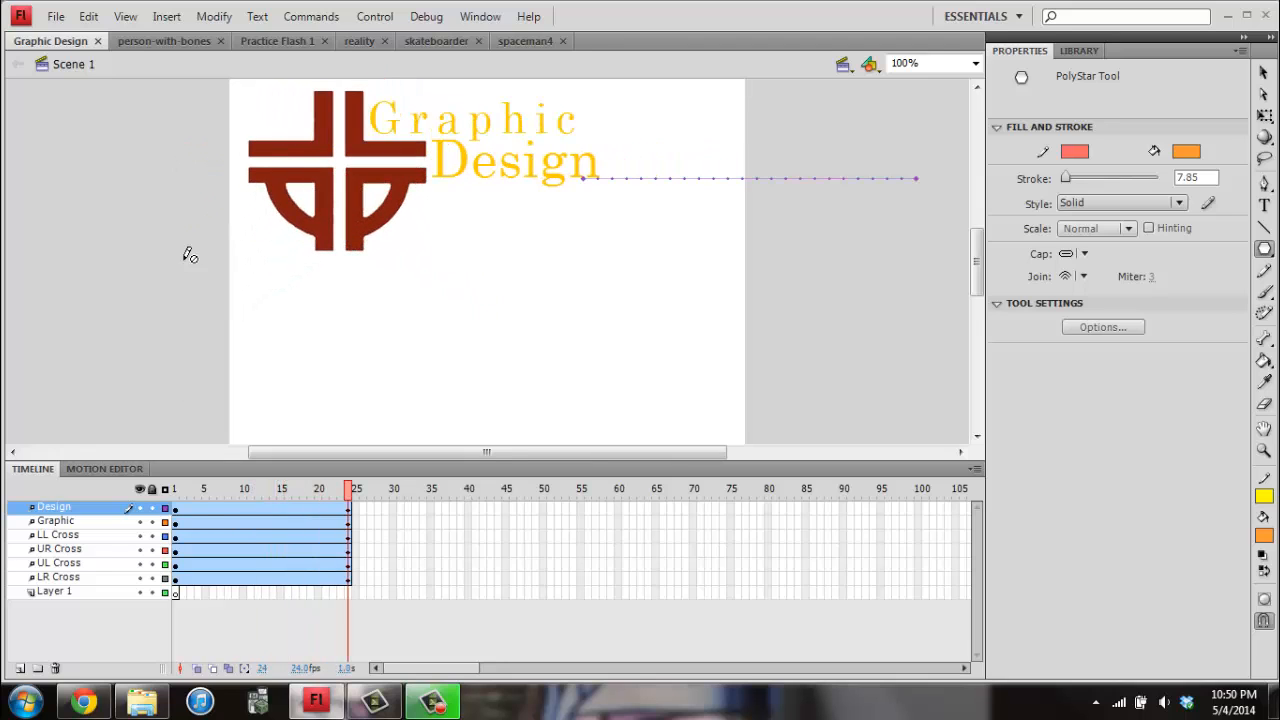
left_click(97, 41)
left_click(292, 40)
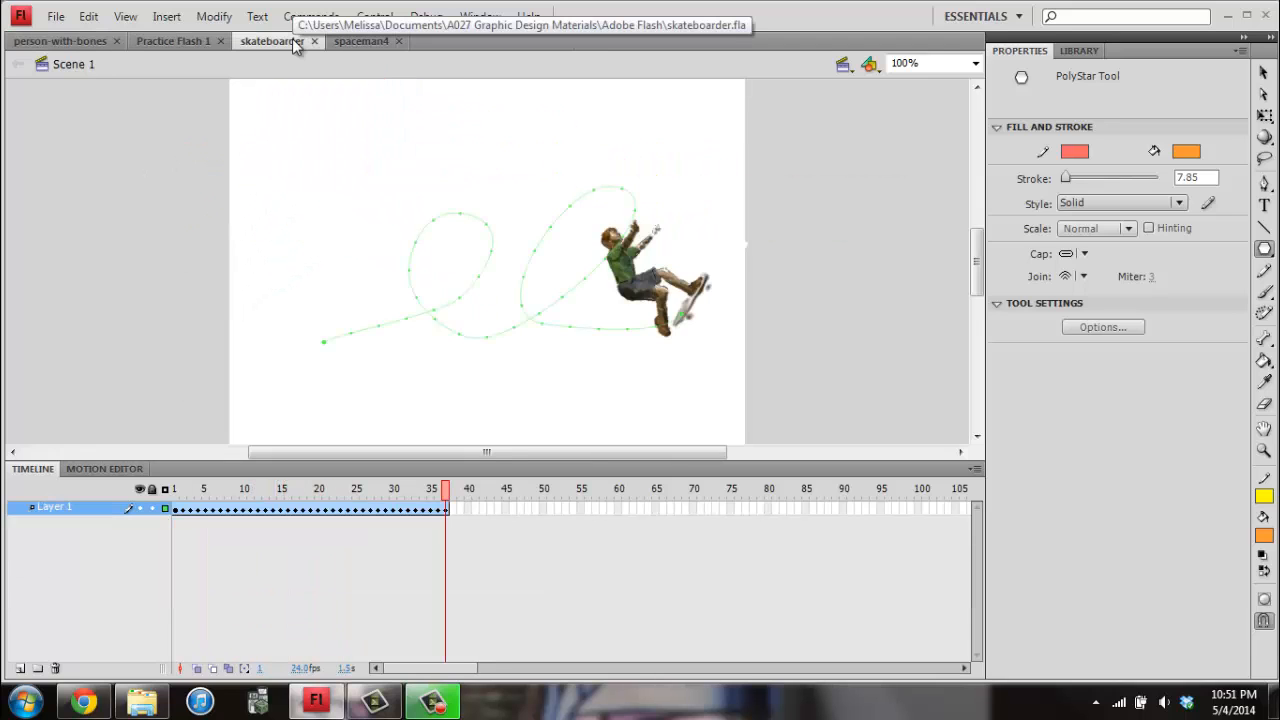